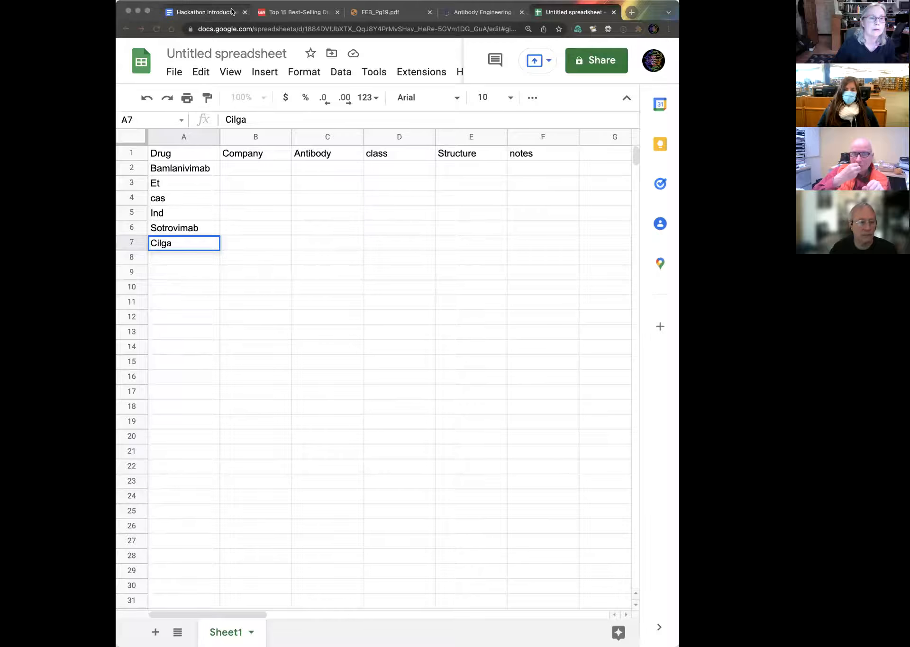
Step: Open the NCBI website at ncbi.nlm.nih.gov in a new browser tab
{"action": "left_click", "coordinate": [467, 4]}
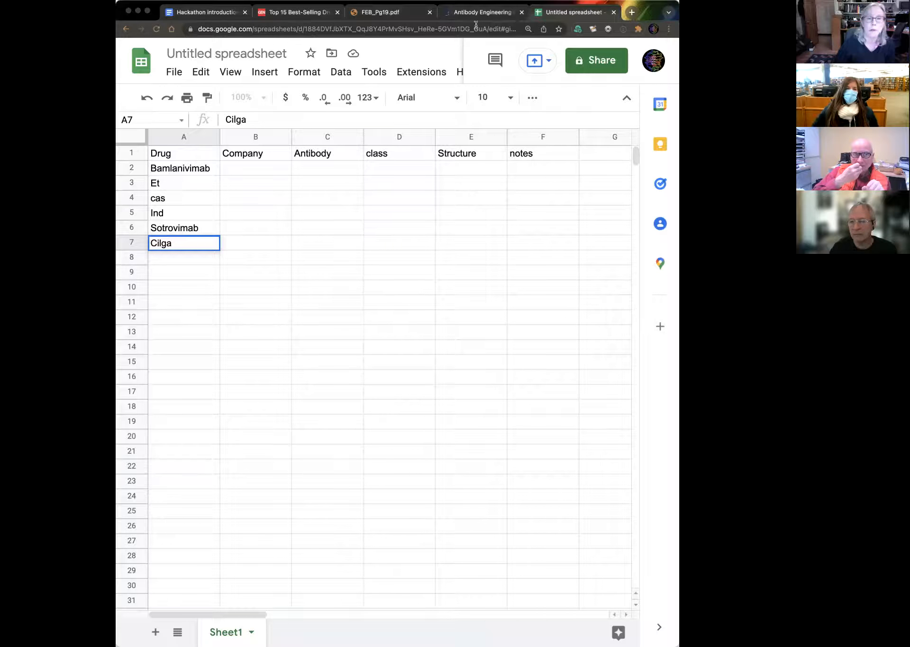
{"action": "left_click", "coordinate": [631, 12]}
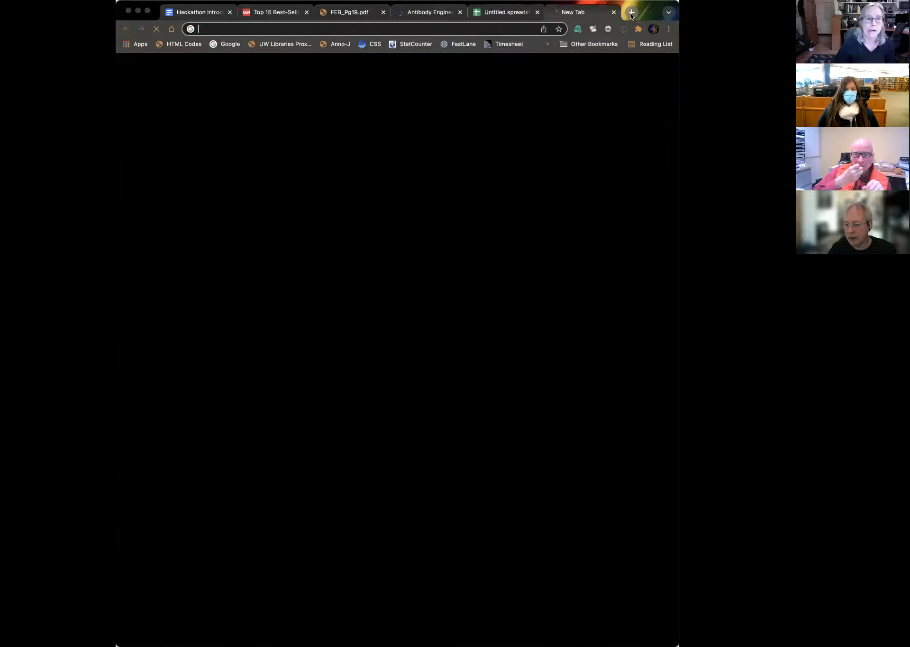
{"action": "type", "text": "mnci"}
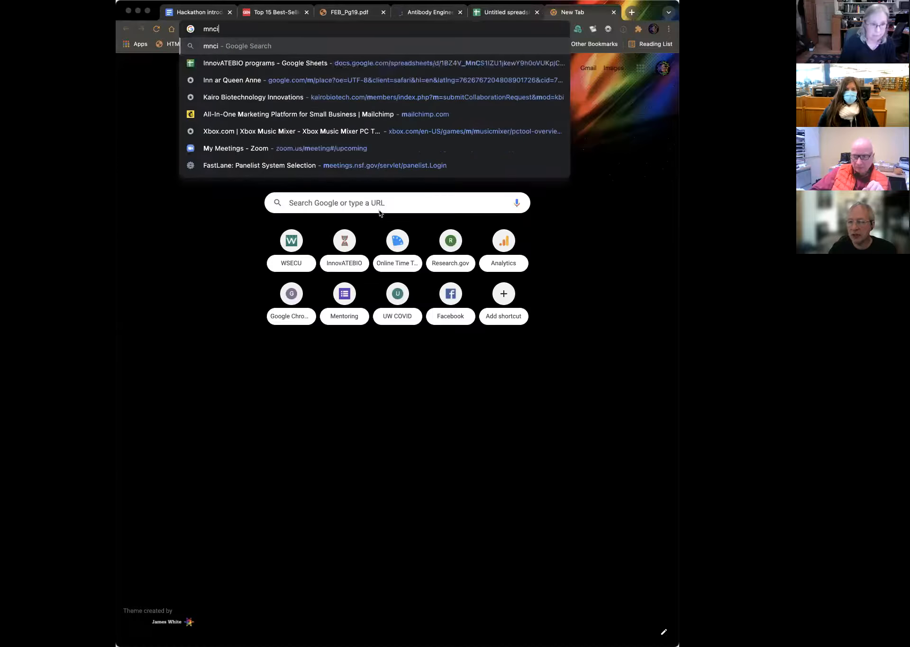
{"action": "key", "text": "BackSpace"}
{"action": "key", "text": "BackSpace"}
{"action": "key", "text": "BackSpace"}
{"action": "key", "text": "BackSpace"}
{"action": "type", "text": "ncbi.nlm.nih.gov"}
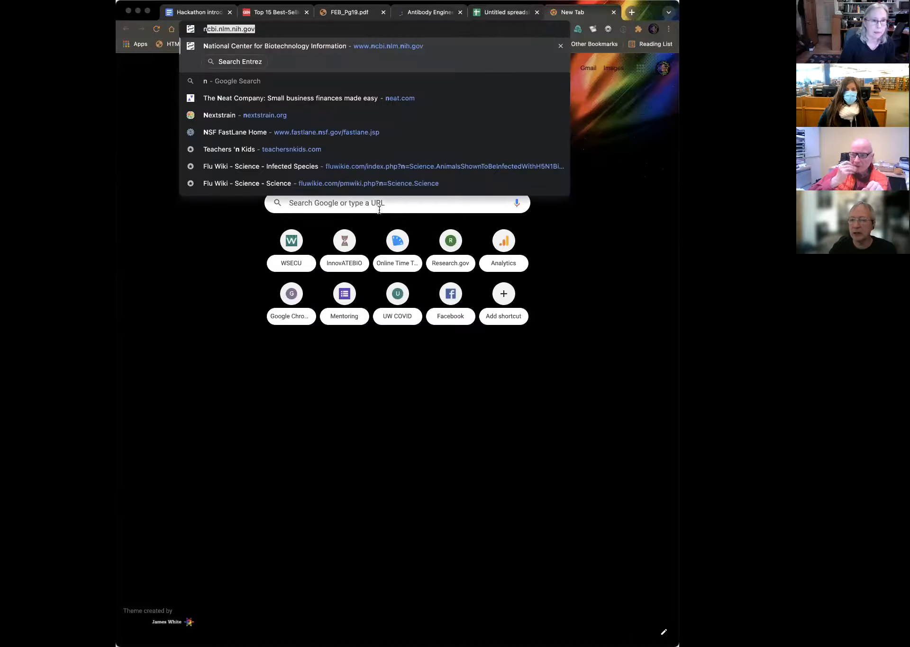
{"action": "key", "text": "Return"}
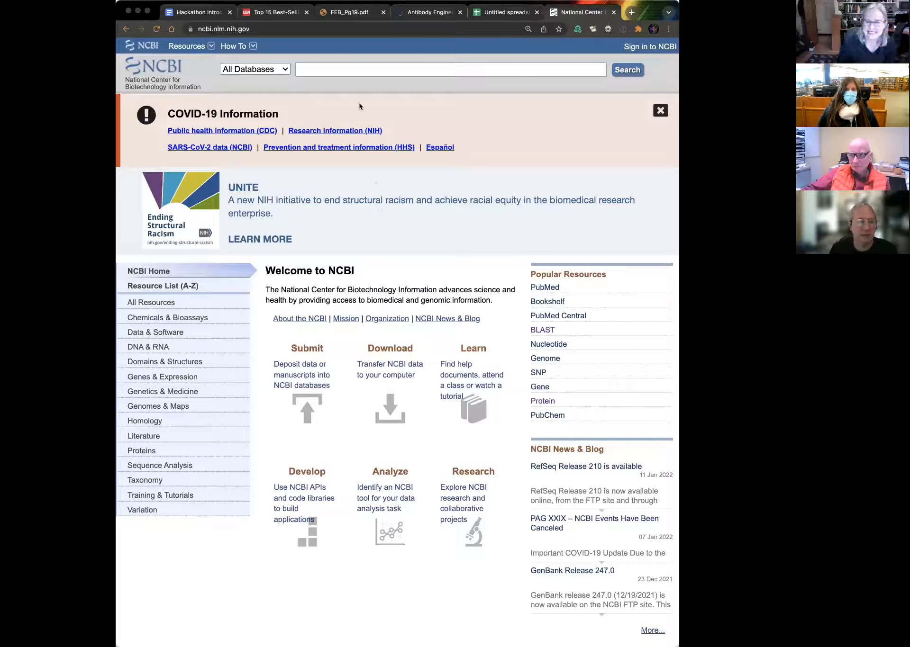
Step: Search all NCBI databases for 1IGY and open the Structure of Immunoglobulin record
{"action": "left_click", "coordinate": [321, 70]}
{"action": "type", "text": "1IGY"}
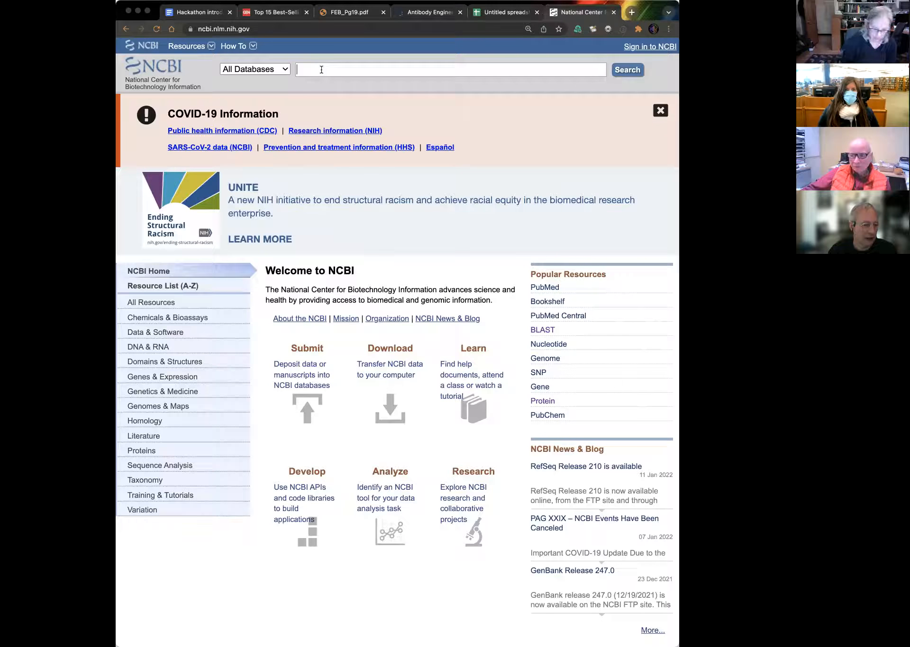
{"action": "key", "text": "Return"}
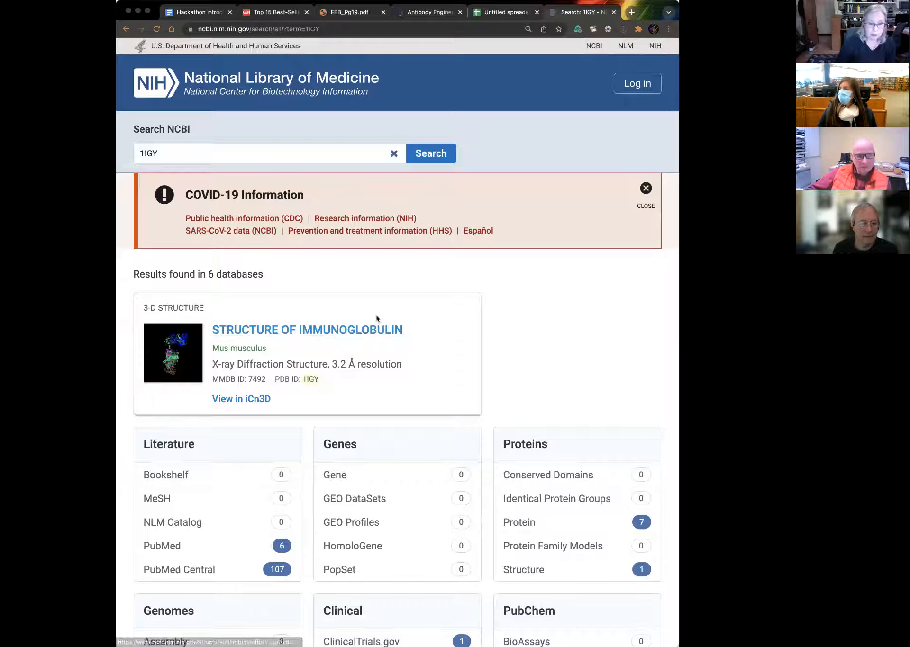
{"action": "left_click", "coordinate": [316, 330]}
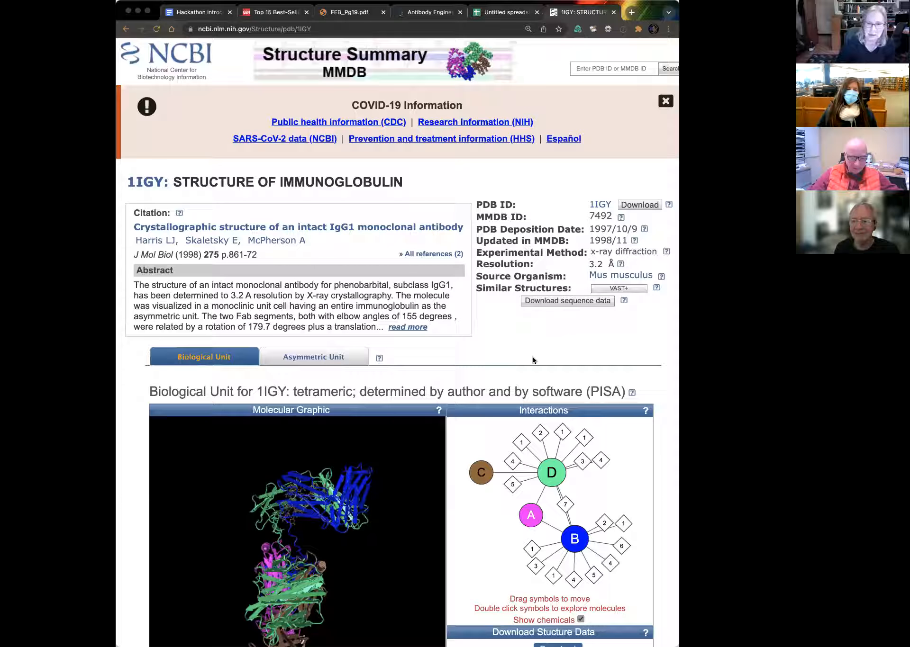
Step: Expand the full abstract and examine the structure summary's molecular graphic, interactions, protein components and chemicals
{"action": "left_click", "coordinate": [421, 328]}
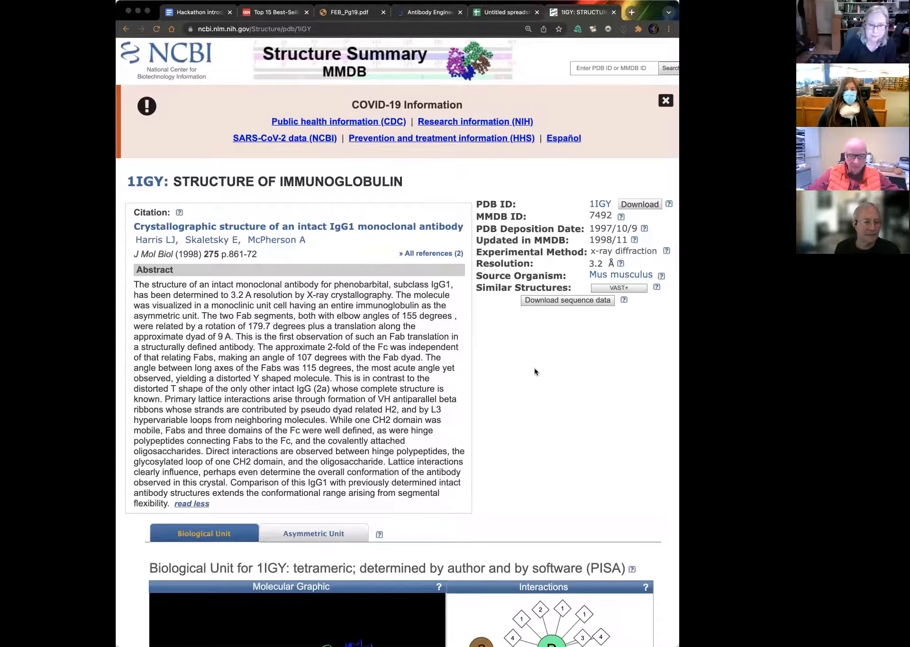
{"action": "scroll", "coordinate": [535, 372], "scroll_direction": "down", "scroll_amount": 3}
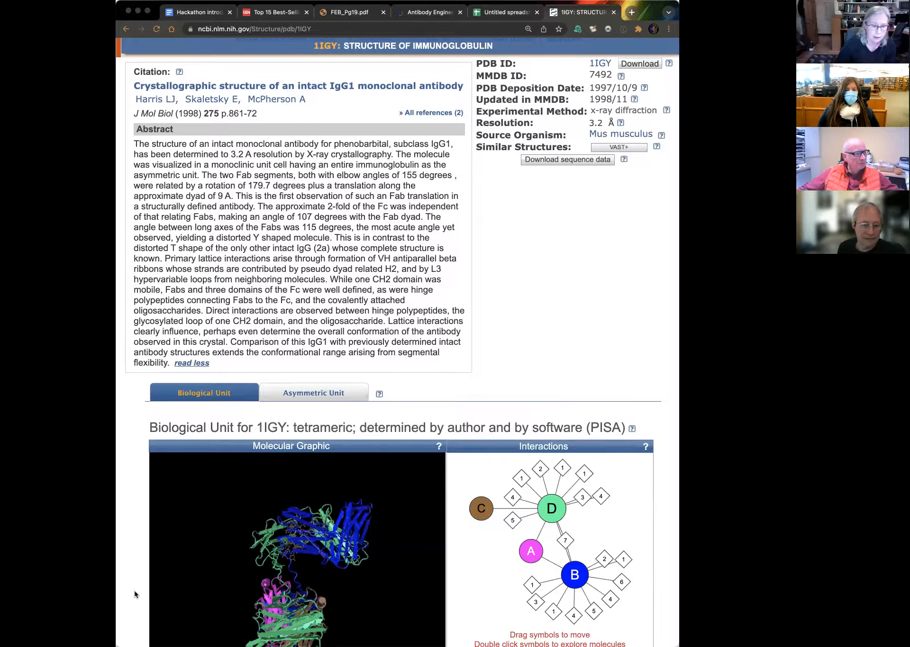
{"action": "scroll", "coordinate": [134, 591], "scroll_direction": "down", "scroll_amount": 7}
{"action": "scroll", "coordinate": [134, 591], "scroll_direction": "down", "scroll_amount": 6}
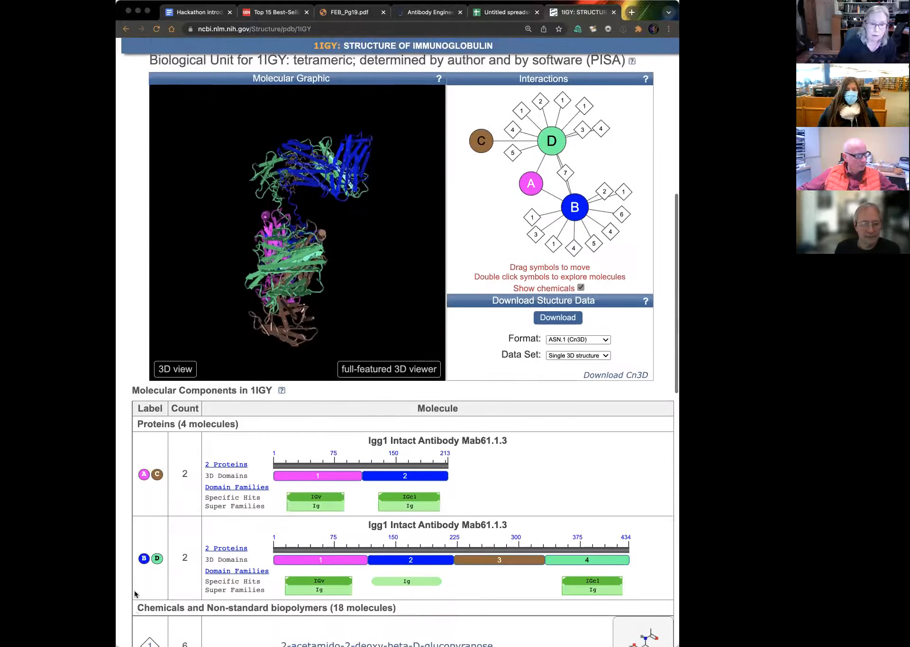
{"action": "scroll", "coordinate": [134, 593], "scroll_direction": "down", "scroll_amount": 2}
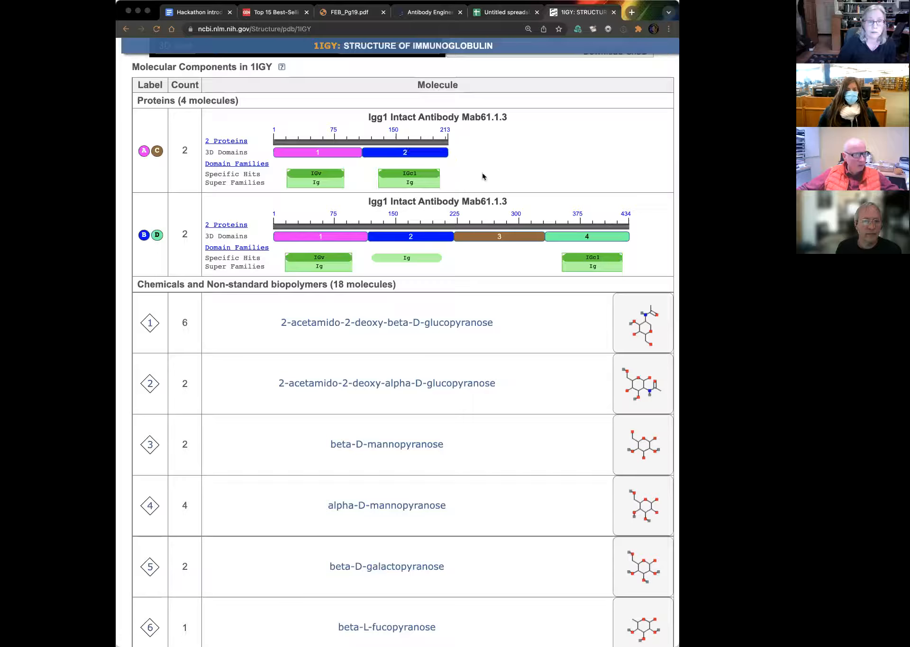
{"action": "scroll", "coordinate": [500, 369], "scroll_direction": "down", "scroll_amount": 5}
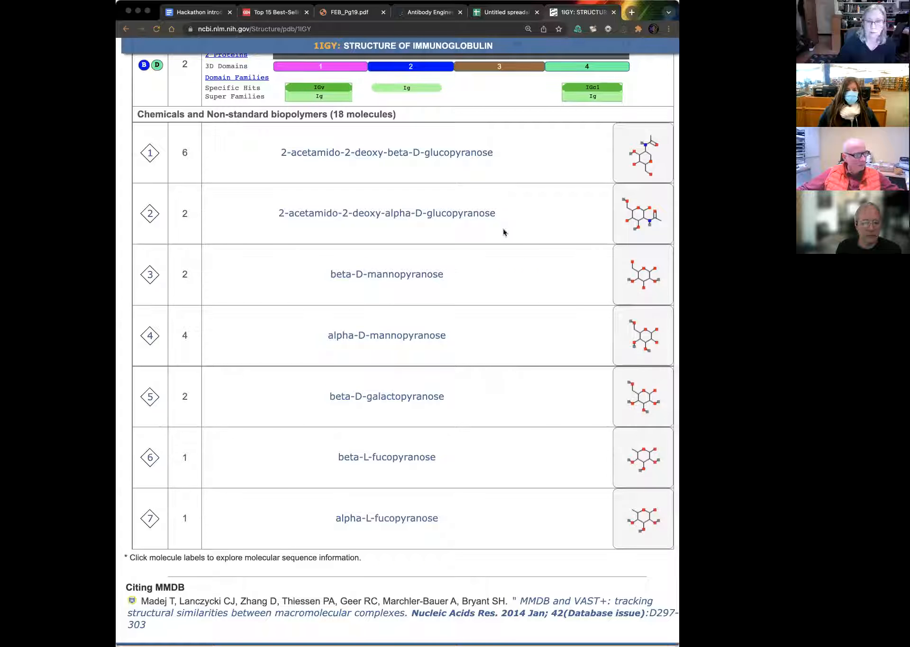
{"action": "scroll", "coordinate": [503, 232], "scroll_direction": "up", "scroll_amount": 7}
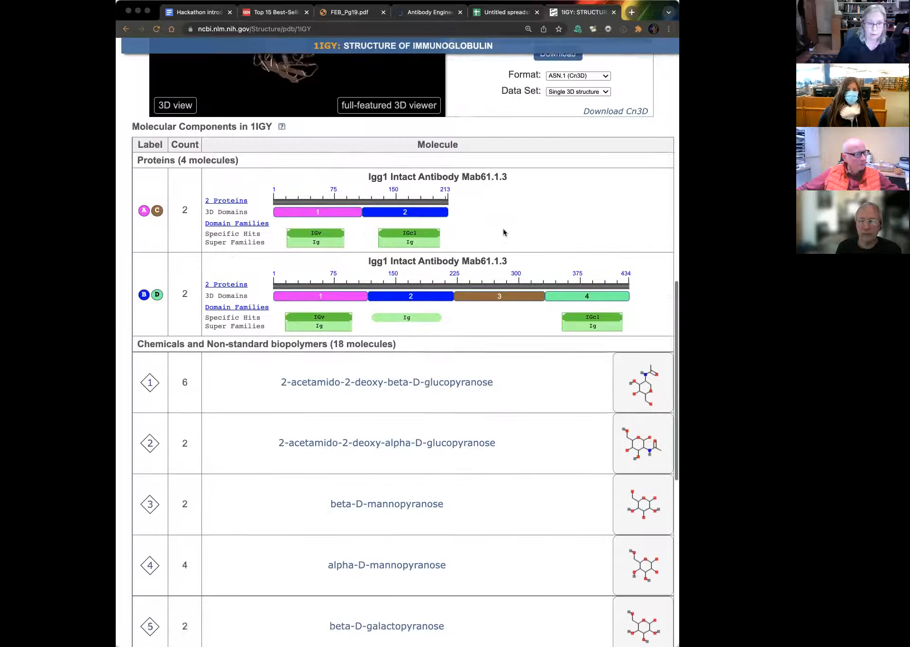
{"action": "scroll", "coordinate": [504, 231], "scroll_direction": "up", "scroll_amount": 9}
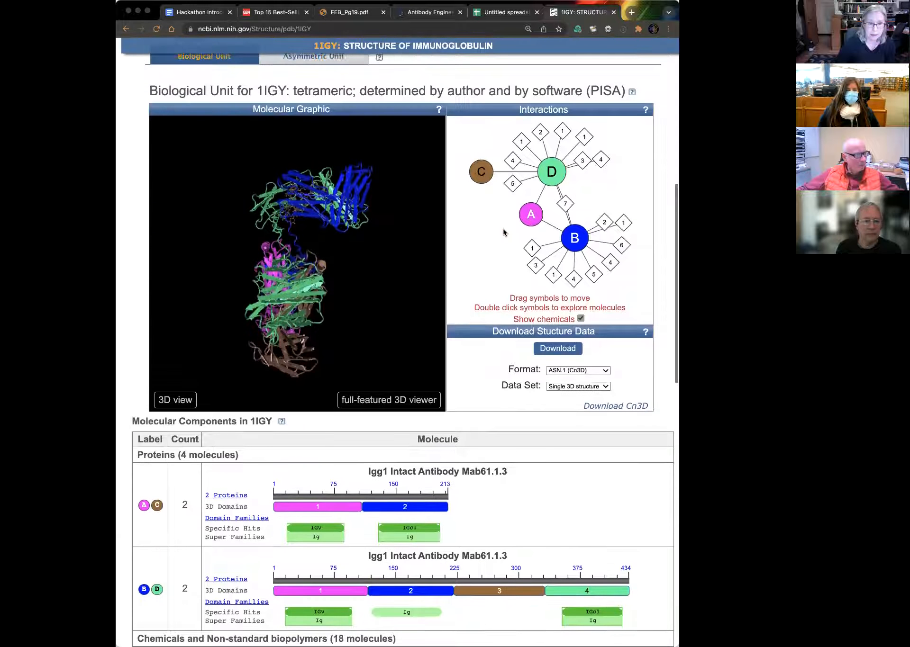
{"action": "scroll", "coordinate": [504, 232], "scroll_direction": "up", "scroll_amount": 1}
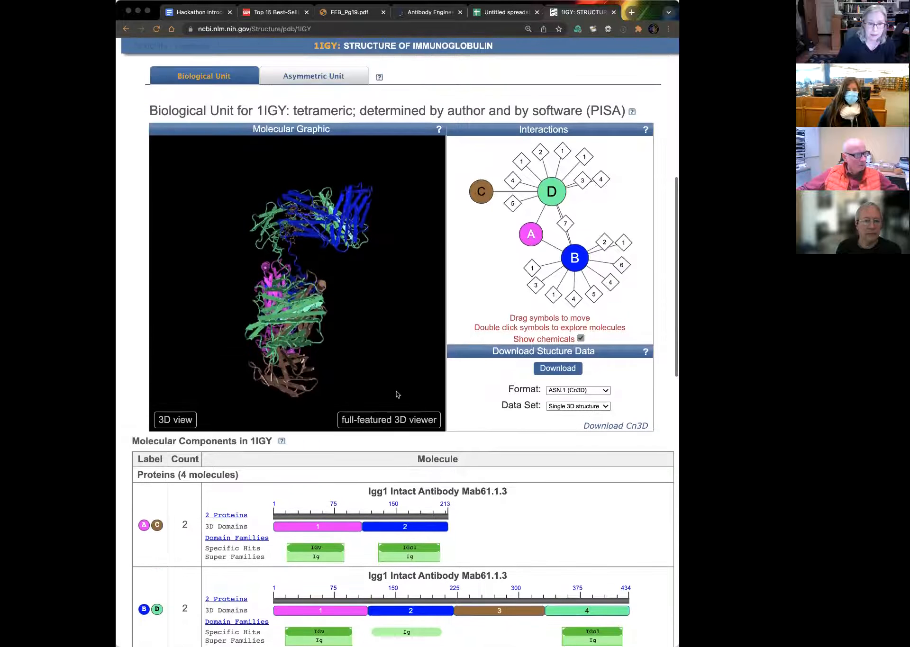
Step: Open the 1IGY structure in the full-featured 3D viewer
{"action": "right_click", "coordinate": [396, 420]}
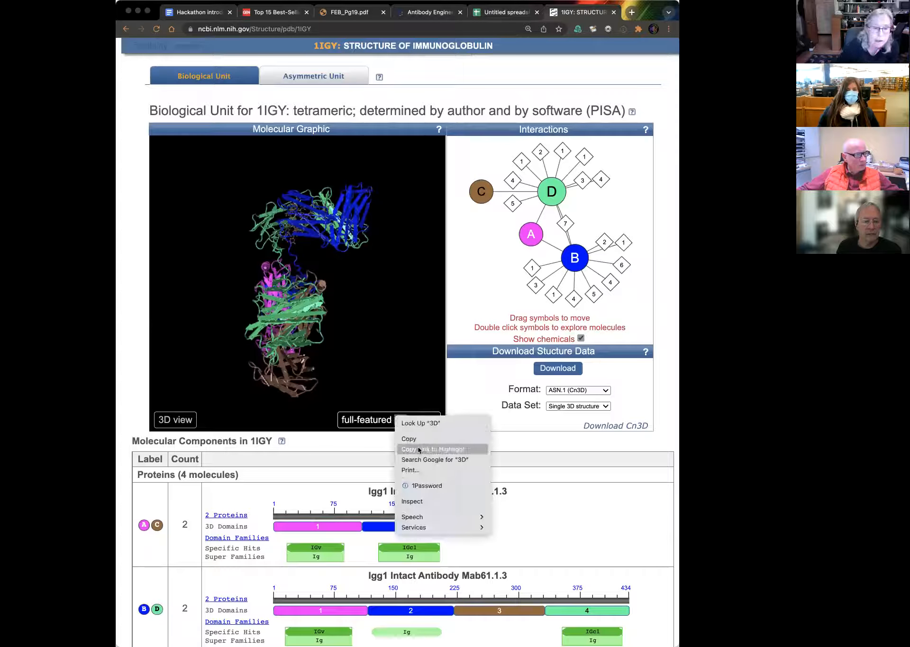
{"action": "left_click", "coordinate": [374, 425]}
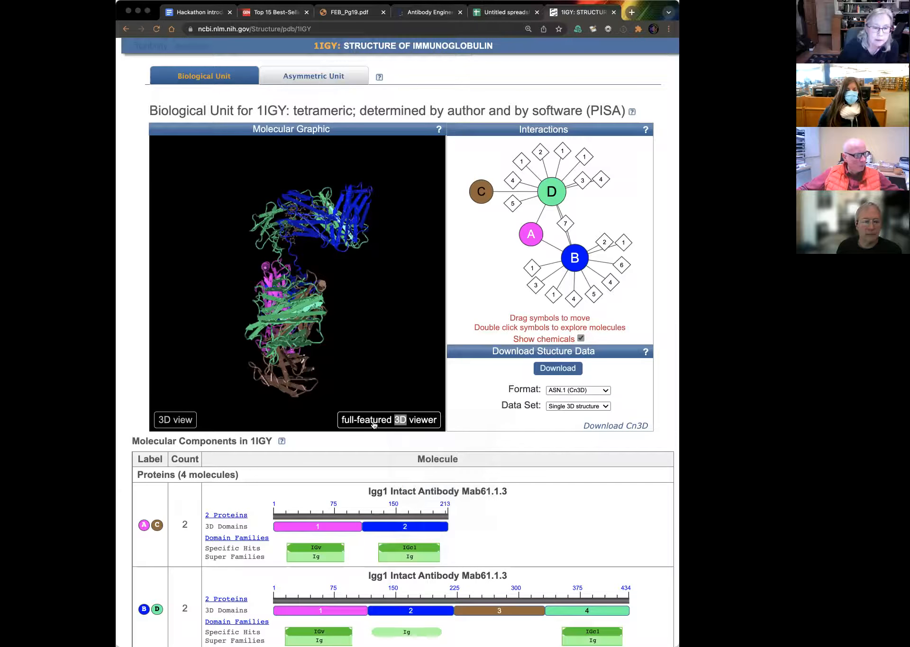
{"action": "left_click", "coordinate": [374, 425]}
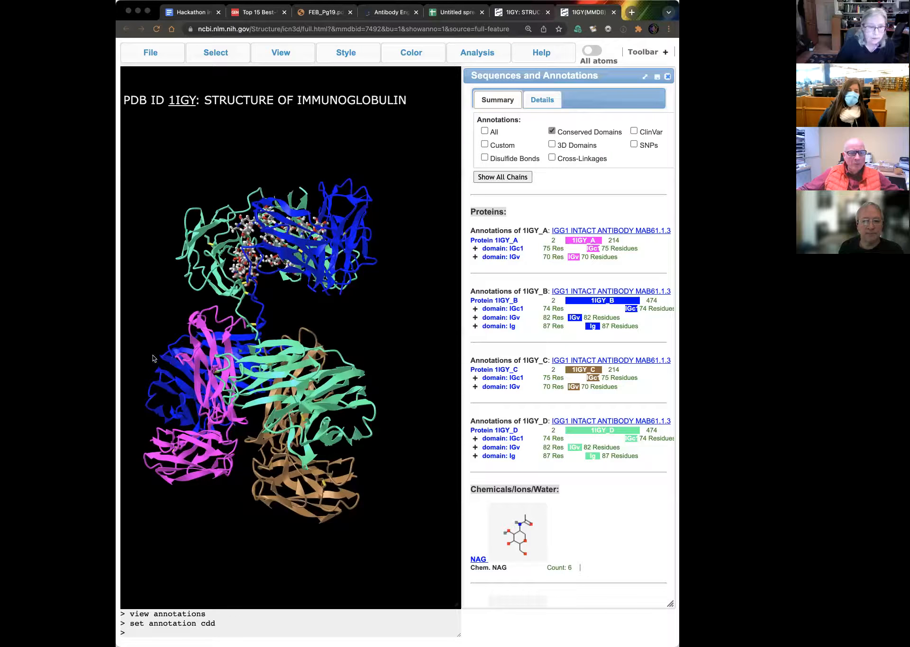
Step: Rotate the antibody so its Y shape is upright and examine the attached sugars against the listed chemicals
{"action": "left_click_drag", "start_coordinate": [251, 238], "coordinate": [256, 427]}
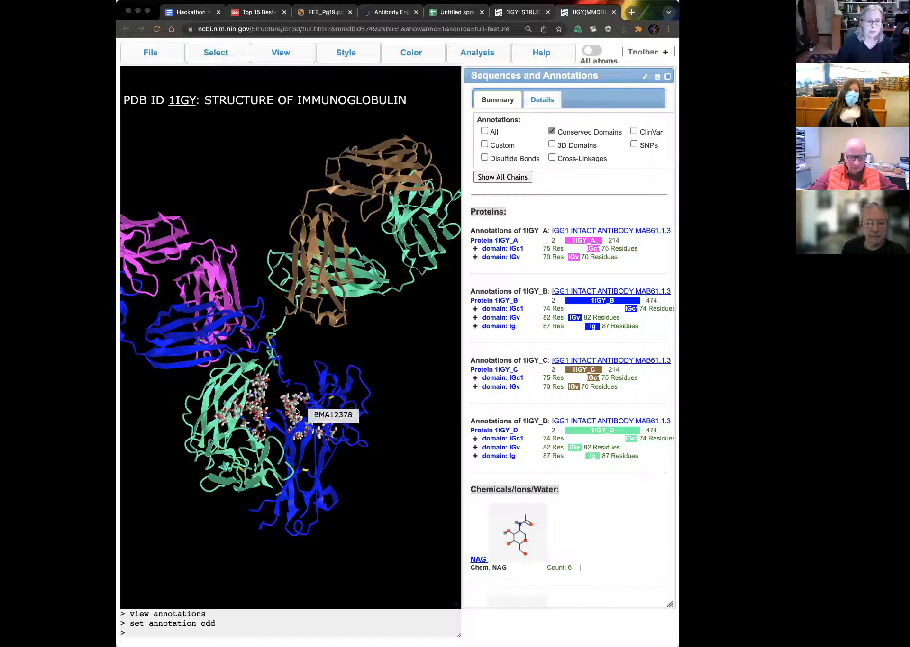
{"action": "scroll", "coordinate": [526, 470], "scroll_direction": "down", "scroll_amount": 10}
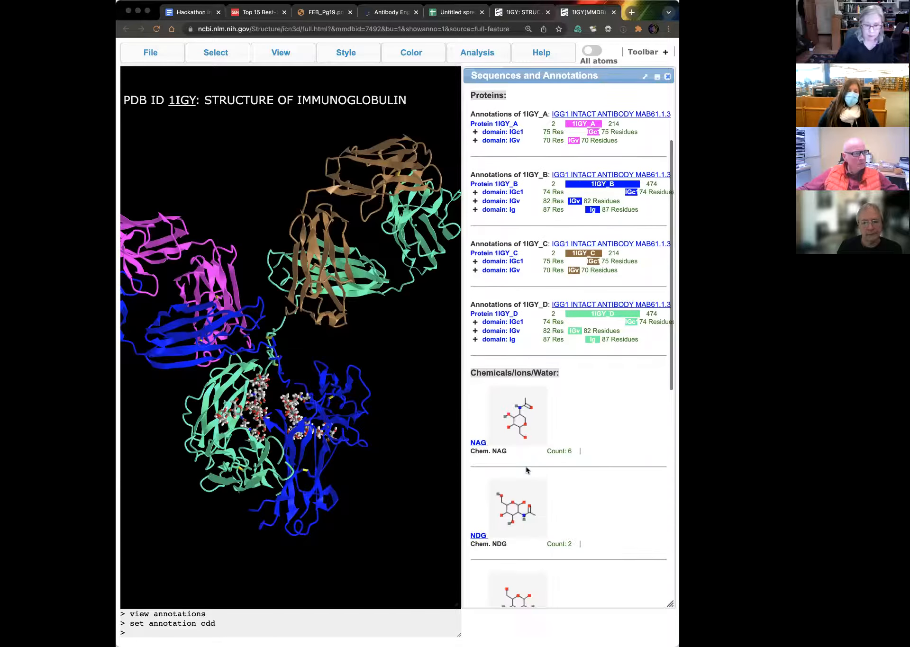
{"action": "scroll", "coordinate": [526, 469], "scroll_direction": "down", "scroll_amount": 4}
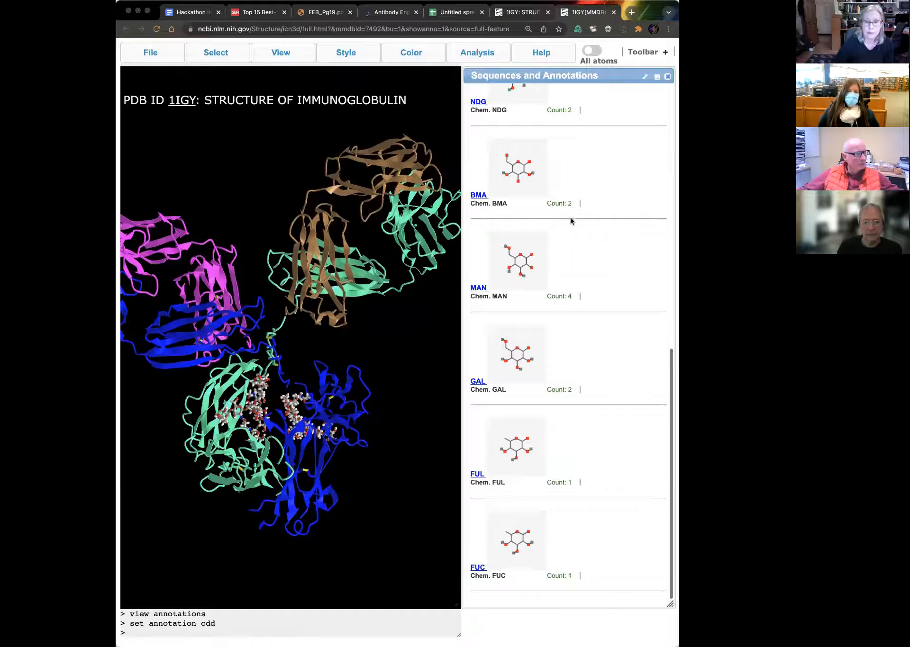
{"action": "scroll", "coordinate": [570, 218], "scroll_direction": "up", "scroll_amount": 5}
{"action": "scroll", "coordinate": [570, 218], "scroll_direction": "up", "scroll_amount": 5}
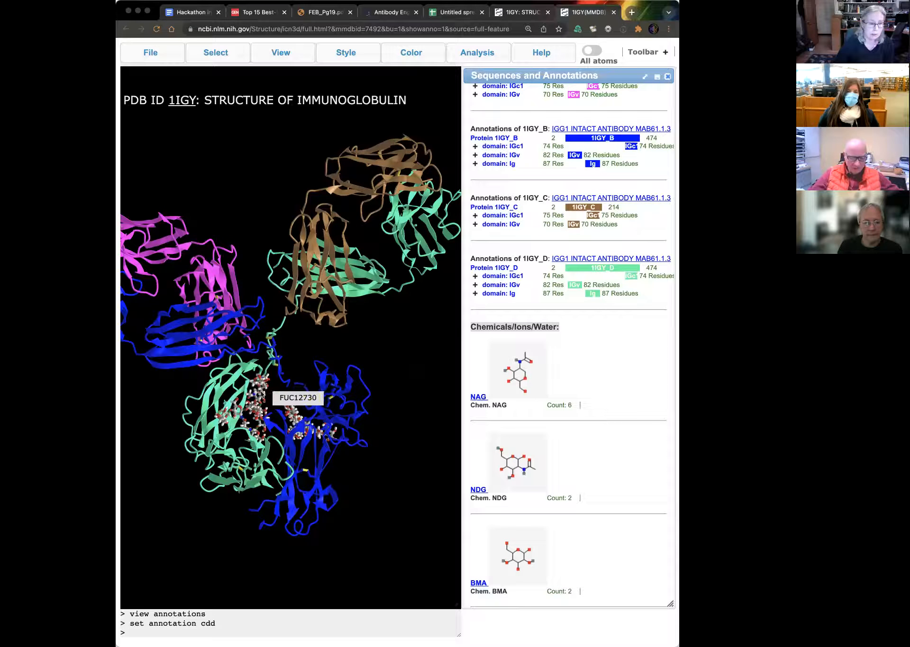
{"action": "mouse_move", "coordinate": [310, 282]}
{"action": "left_mouse_down"}
{"action": "mouse_move", "coordinate": [308, 303]}
{"action": "mouse_move", "coordinate": [312, 273]}
{"action": "left_mouse_up"}
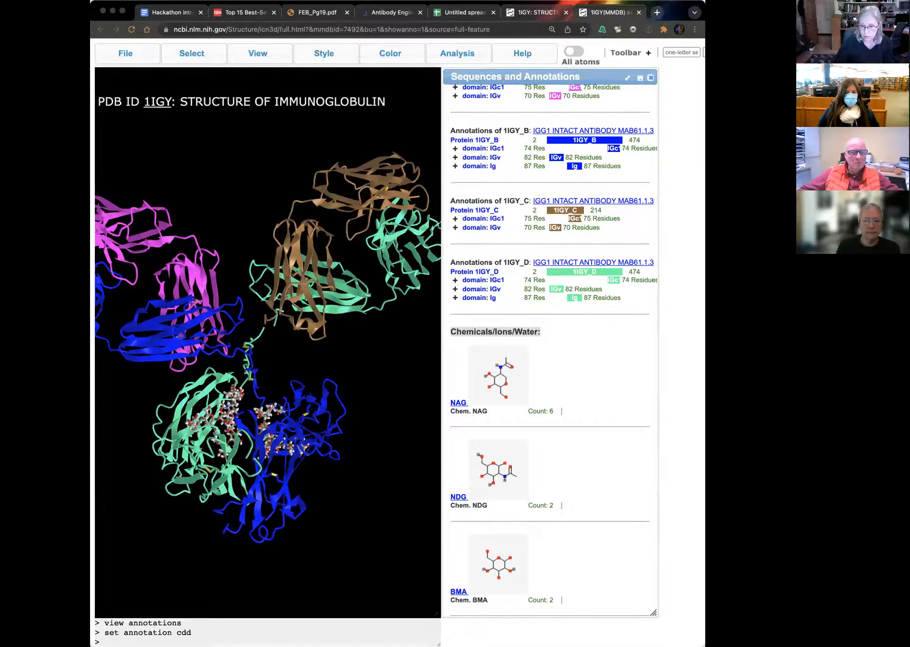
Step: Enlarge the browser window and widen the Sequences and Annotations panel to show each chain's track and color options
{"action": "left_click_drag", "start_coordinate": [704, 645], "coordinate": [739, 411]}
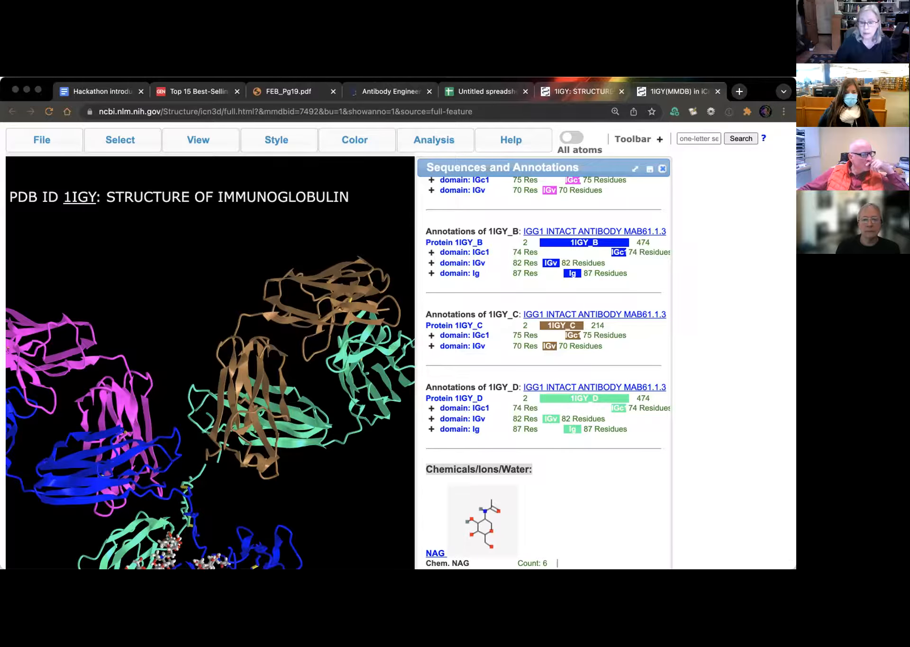
{"action": "left_click_drag", "start_coordinate": [795, 569], "coordinate": [741, 645]}
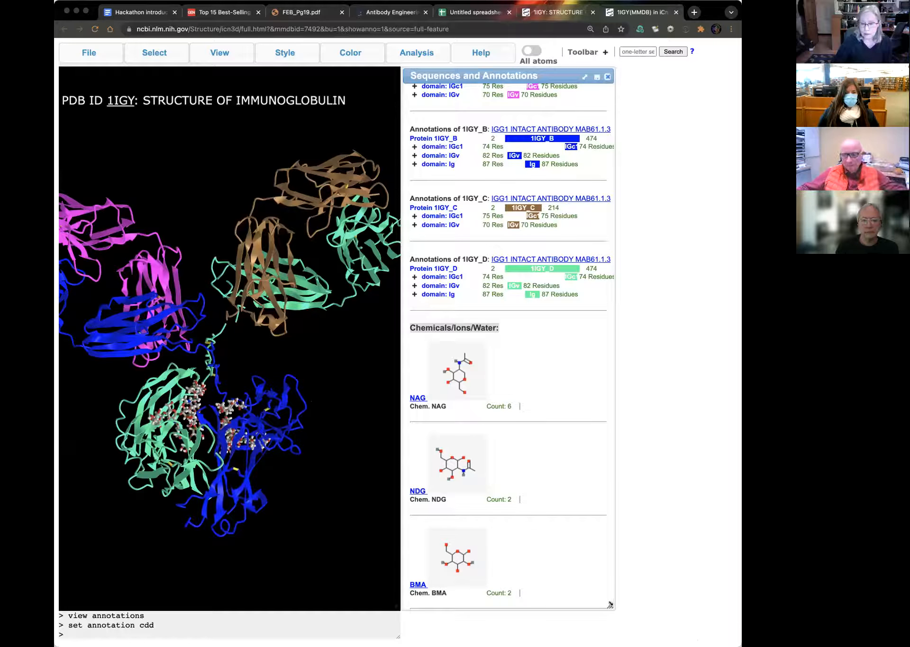
{"action": "left_click_drag", "start_coordinate": [612, 606], "coordinate": [721, 600]}
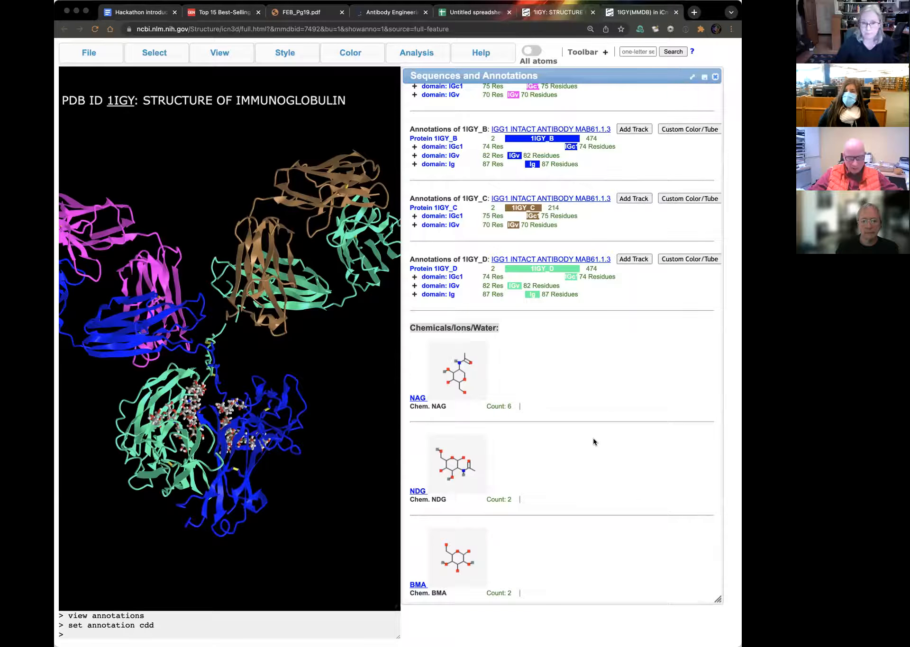
Step: Highlight in turn the IGv and IGc1 domains of chain A and the IGv and Ig domains of chain B
{"action": "scroll", "coordinate": [592, 438], "scroll_direction": "up", "scroll_amount": 3}
{"action": "scroll", "coordinate": [593, 438], "scroll_direction": "up", "scroll_amount": 2}
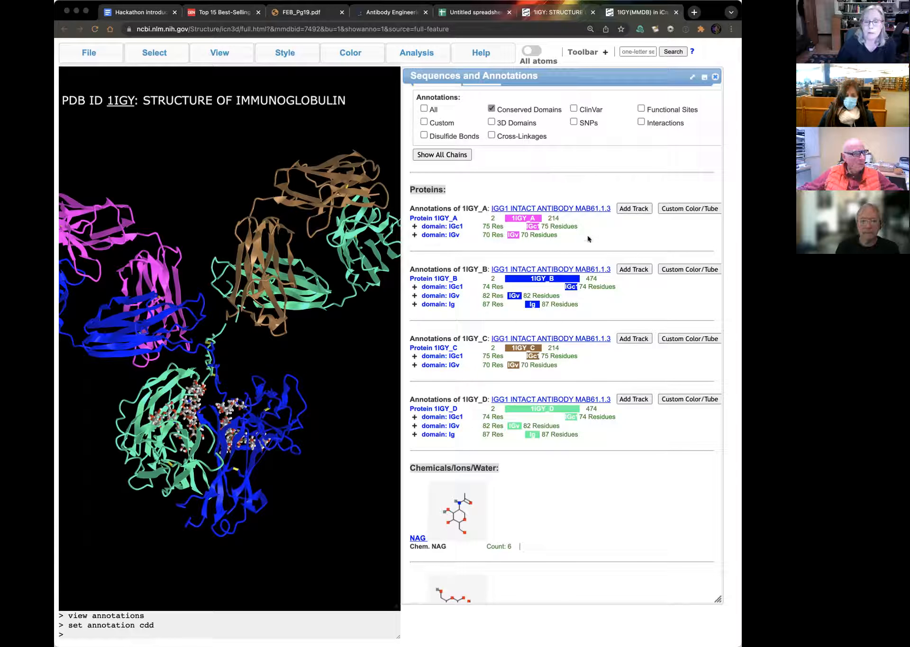
{"action": "left_click", "coordinate": [511, 236]}
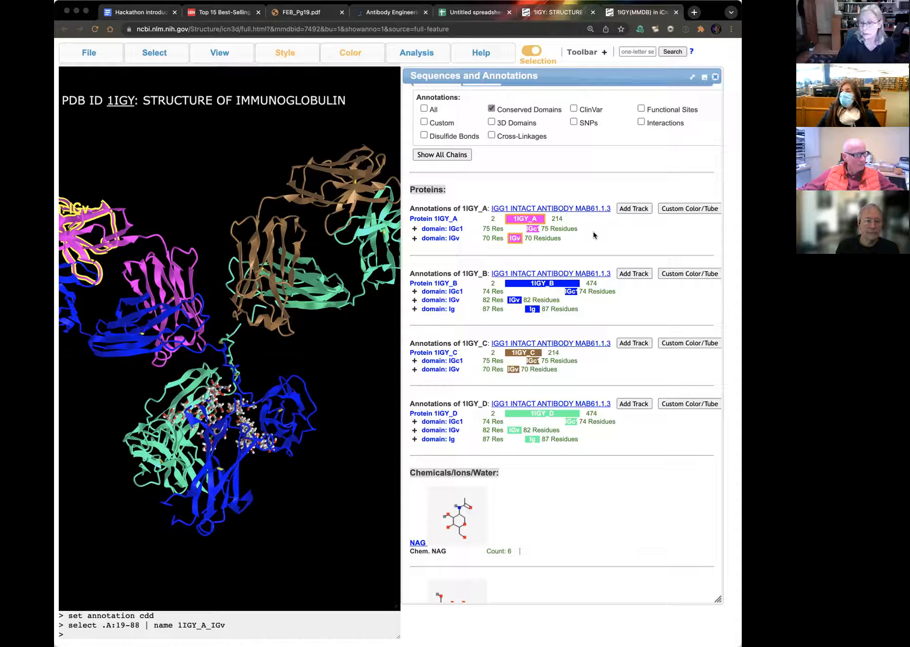
{"action": "left_click", "coordinate": [532, 230]}
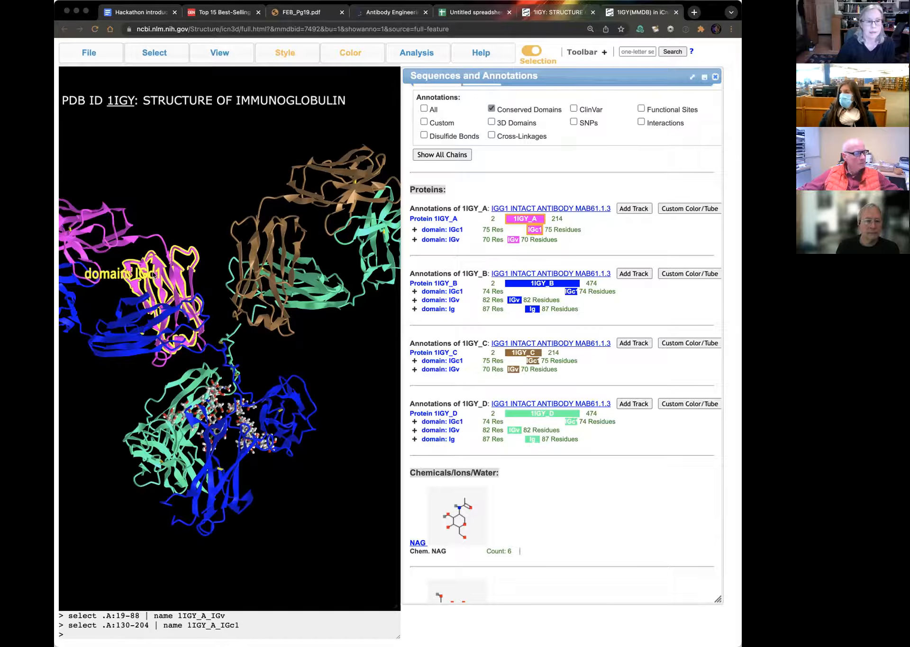
{"action": "left_click", "coordinate": [515, 301]}
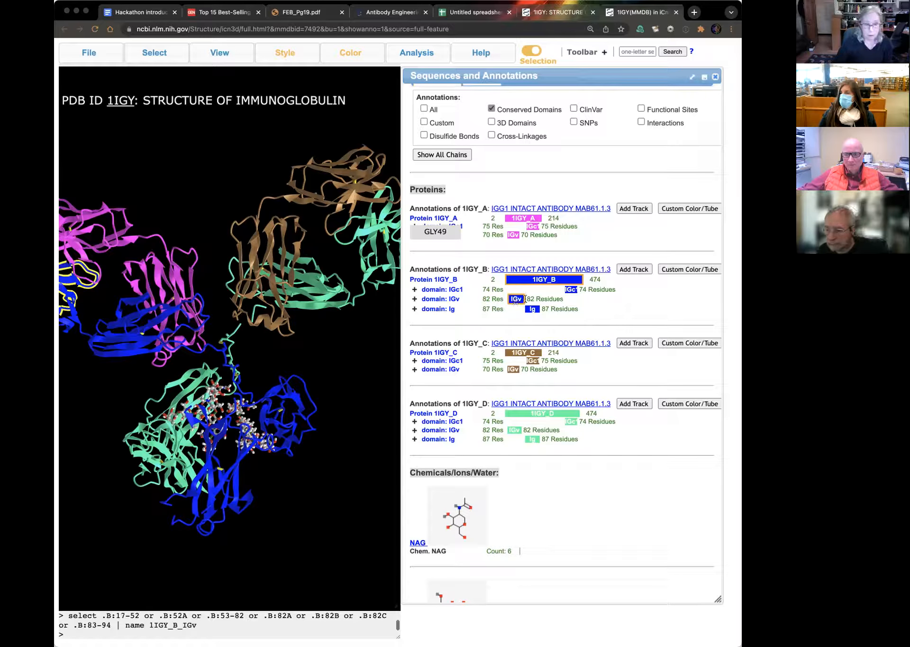
{"action": "left_click", "coordinate": [530, 310]}
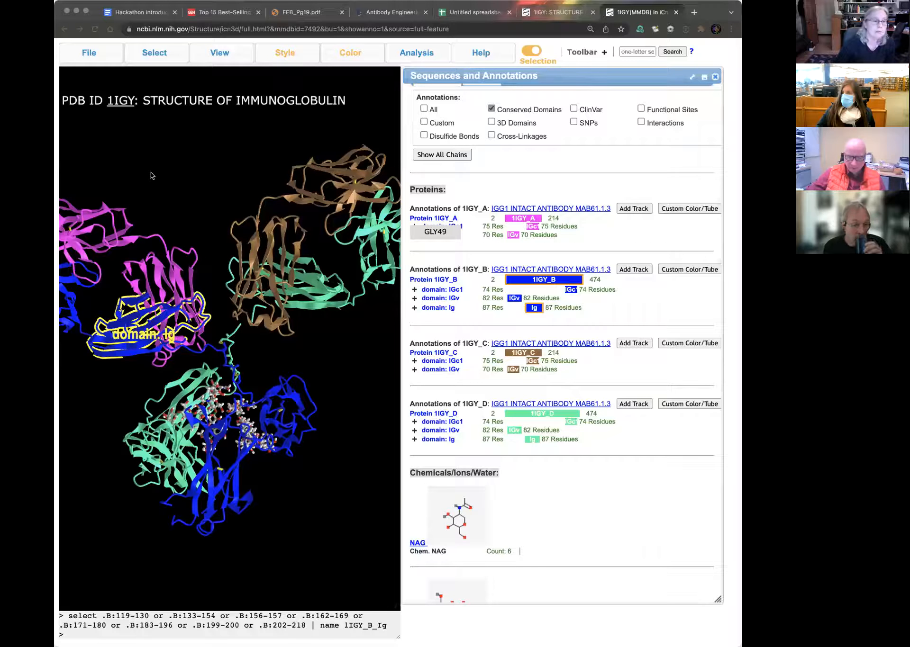
Step: Clear the current domain selection from the antibody structure
{"action": "left_click", "coordinate": [157, 52]}
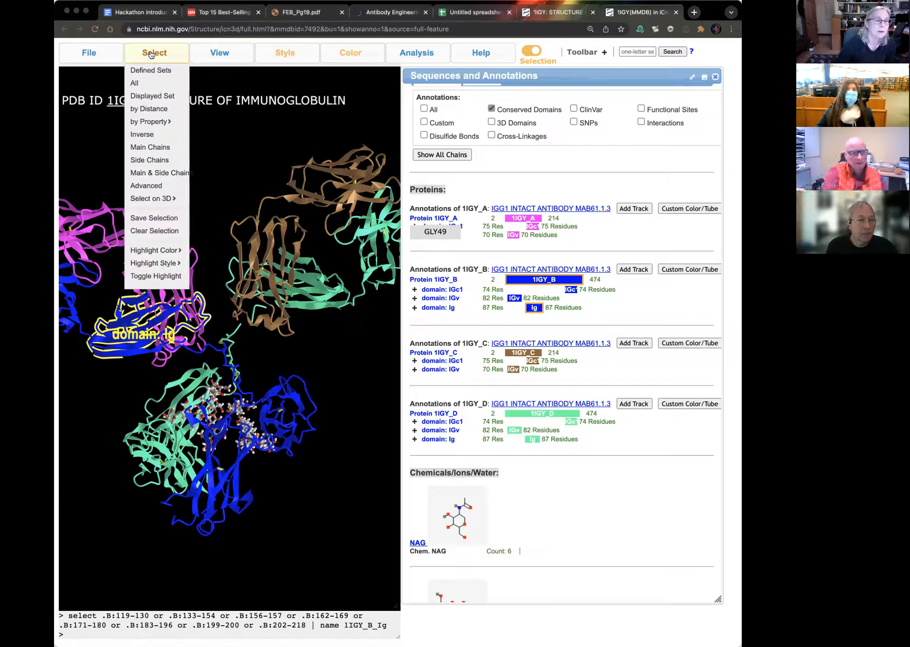
{"action": "left_click", "coordinate": [162, 232]}
{"action": "left_click", "coordinate": [210, 55]}
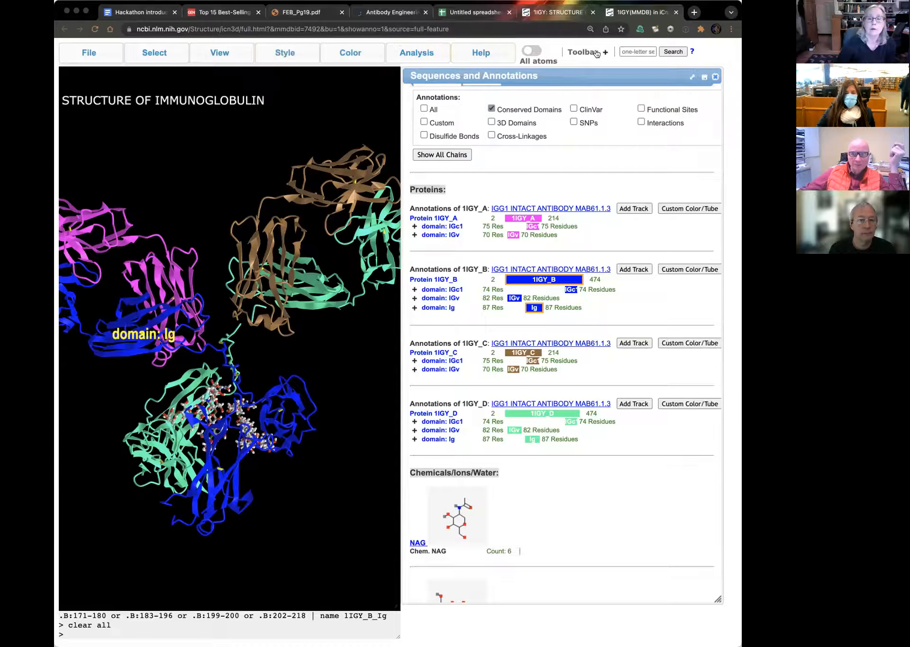
Step: Remove the domain label from the structure and turn the antibody around to show its opposite face
{"action": "left_click", "coordinate": [586, 54]}
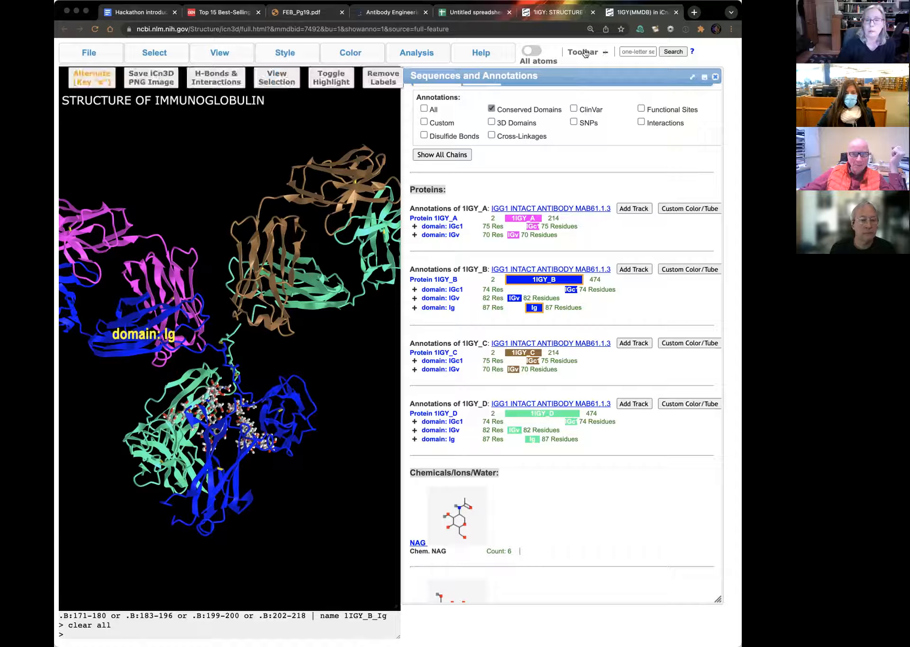
{"action": "left_click", "coordinate": [384, 81]}
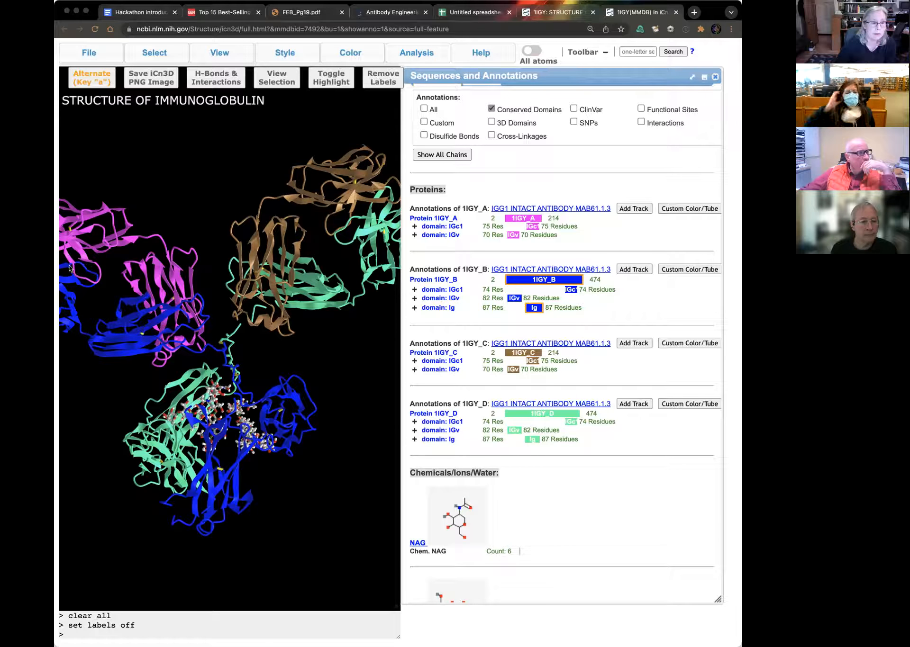
{"action": "left_click_drag", "start_coordinate": [82, 269], "coordinate": [197, 299]}
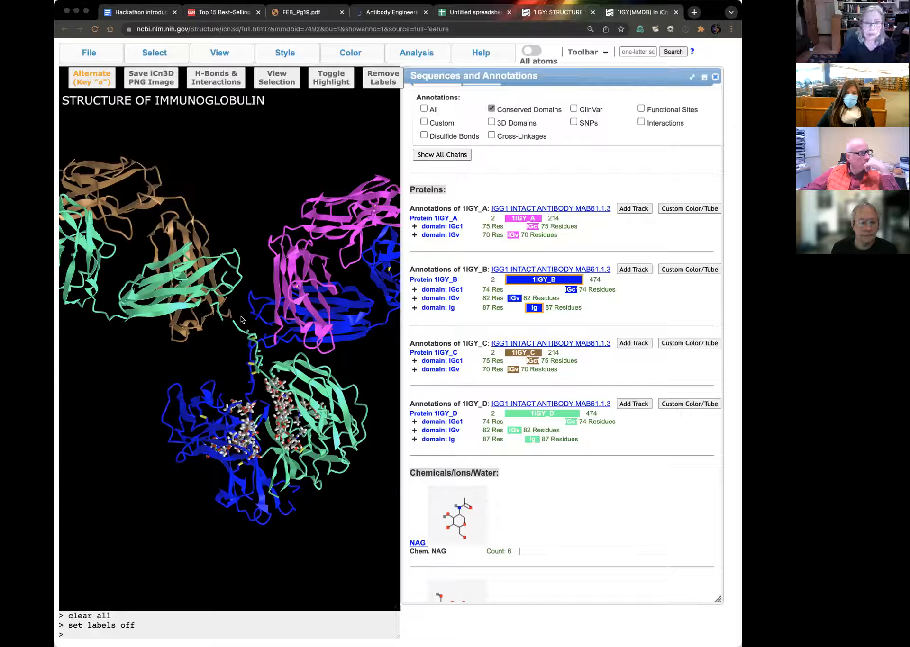
Step: Examine the hinge region joining the two heavy chains and its disulfide bonds up close and within the whole antibody
{"action": "scroll", "coordinate": [241, 319], "scroll_direction": "up", "scroll_amount": 2}
{"action": "scroll", "coordinate": [240, 320], "scroll_direction": "up", "scroll_amount": 5}
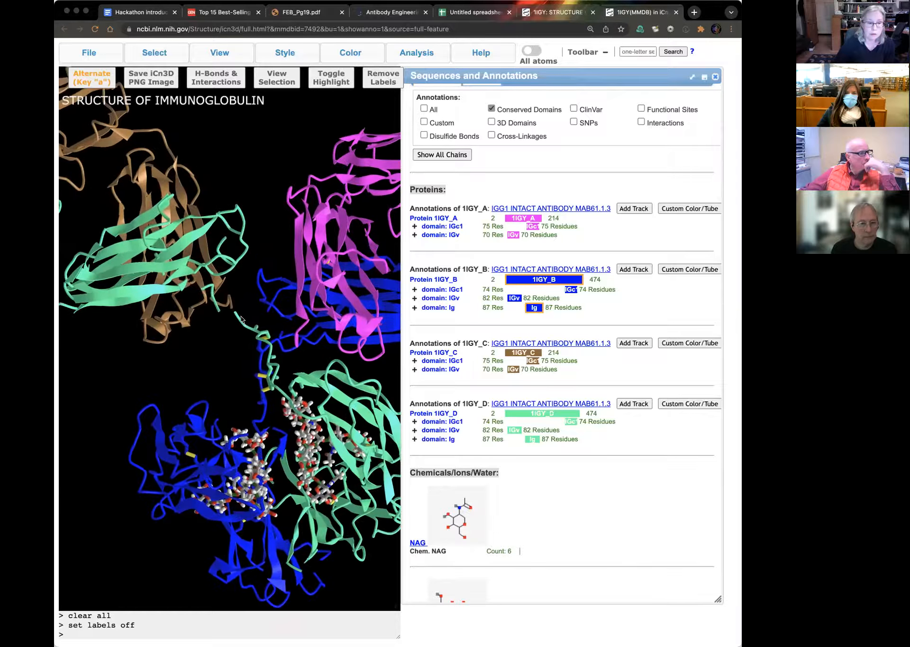
{"action": "scroll", "coordinate": [241, 320], "scroll_direction": "up", "scroll_amount": 5}
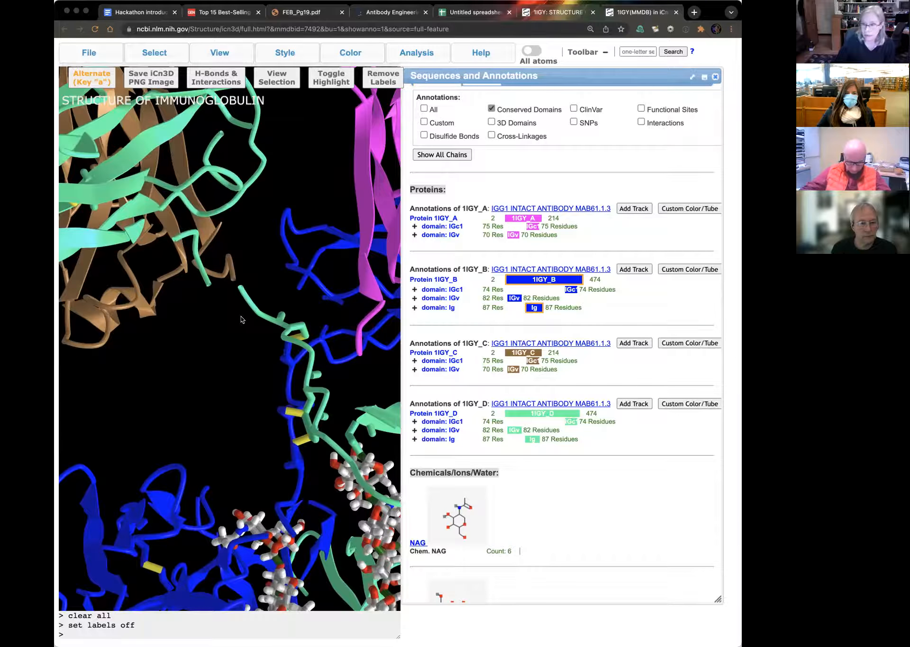
{"action": "scroll", "coordinate": [241, 319], "scroll_direction": "down", "scroll_amount": 2}
{"action": "scroll", "coordinate": [241, 319], "scroll_direction": "down", "scroll_amount": 5}
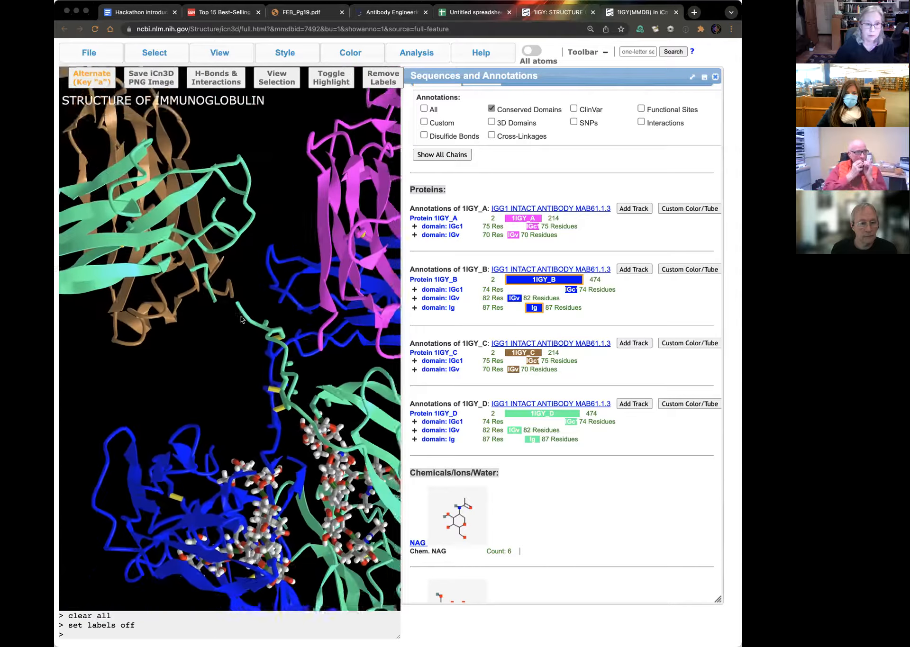
{"action": "scroll", "coordinate": [241, 320], "scroll_direction": "down", "scroll_amount": 5}
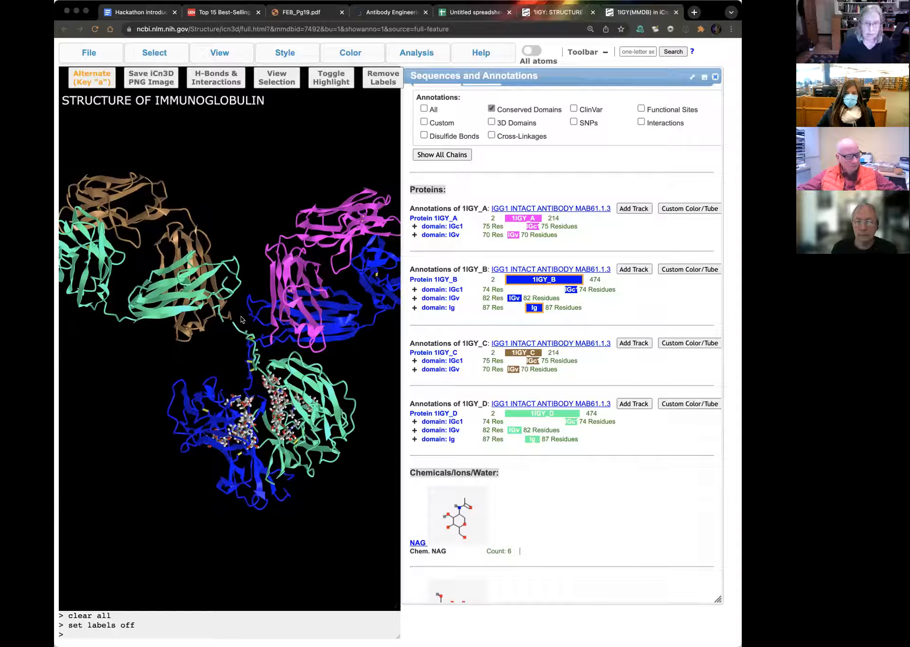
{"action": "scroll", "coordinate": [241, 320], "scroll_direction": "up", "scroll_amount": 5}
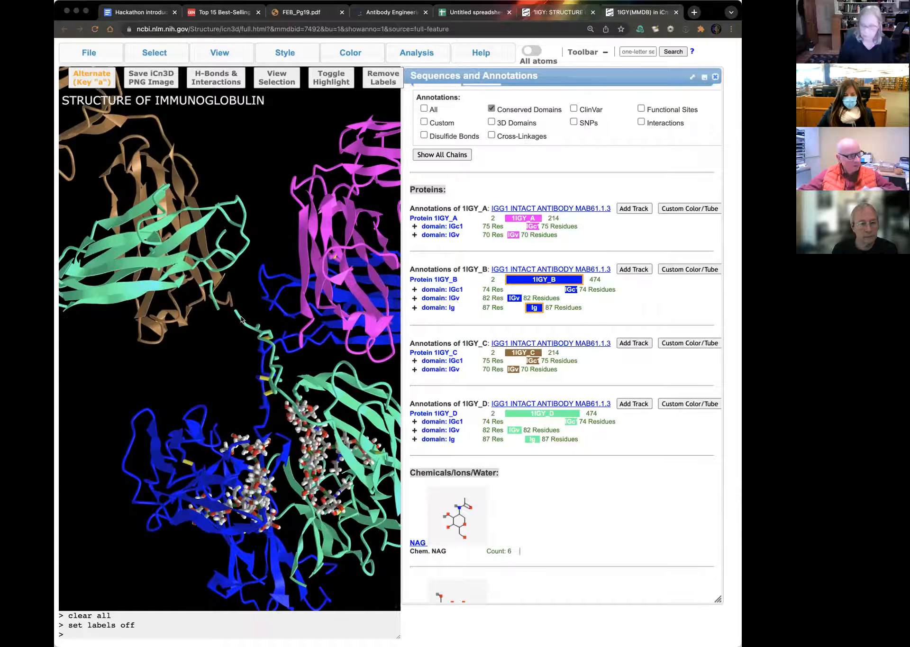
{"action": "scroll", "coordinate": [241, 319], "scroll_direction": "down", "scroll_amount": 4}
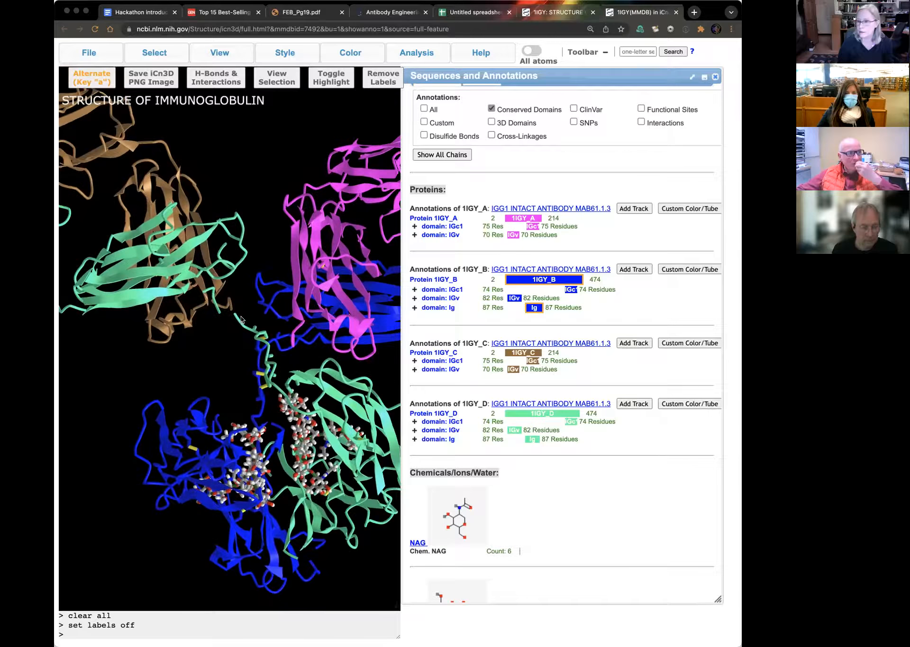
{"action": "scroll", "coordinate": [240, 320], "scroll_direction": "down", "scroll_amount": 4}
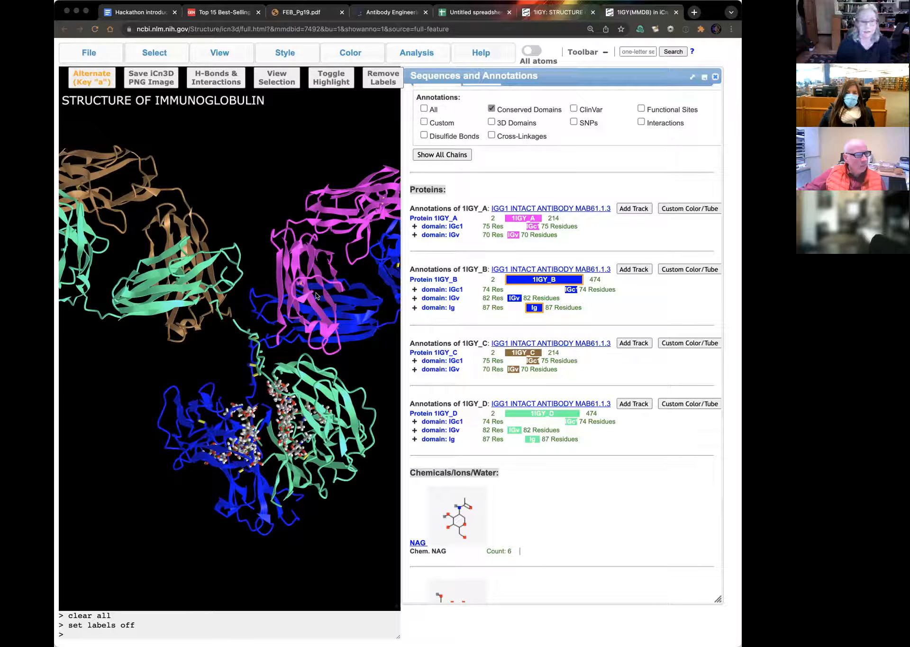
{"action": "mouse_move", "coordinate": [248, 332]}
{"action": "left_click_drag", "start_coordinate": [248, 332], "coordinate": [219, 327]}
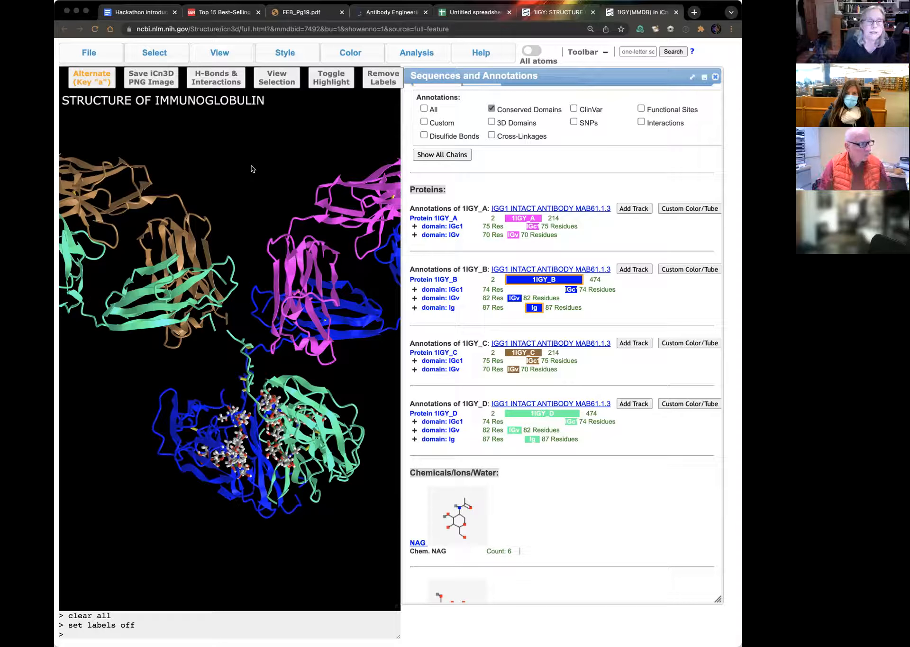
Step: Color the structure with the Rainbow (R-V) scheme for chains and bring the whole antibody into view
{"action": "mouse_move", "coordinate": [270, 53]}
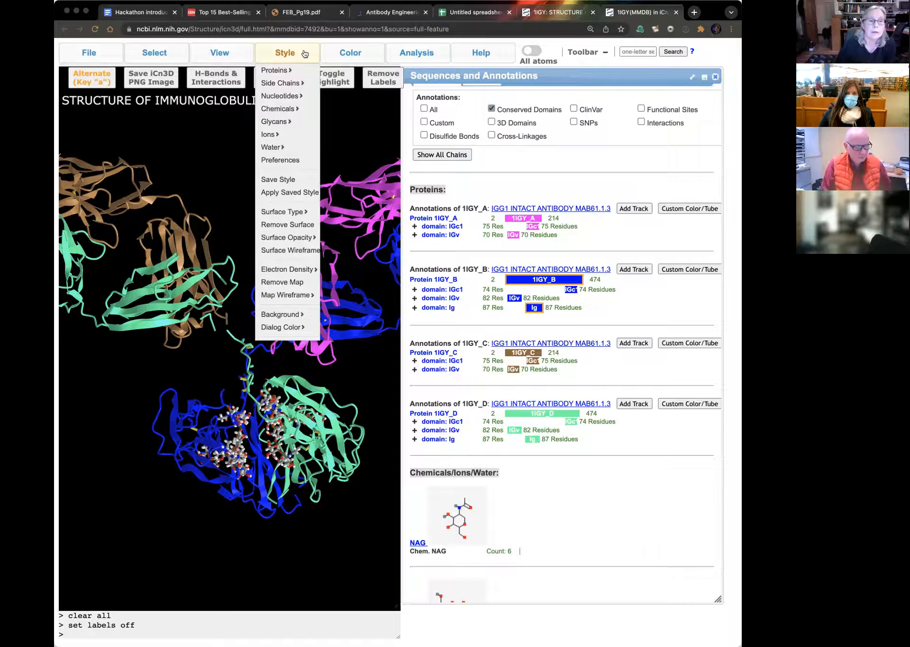
{"action": "mouse_move", "coordinate": [350, 53]}
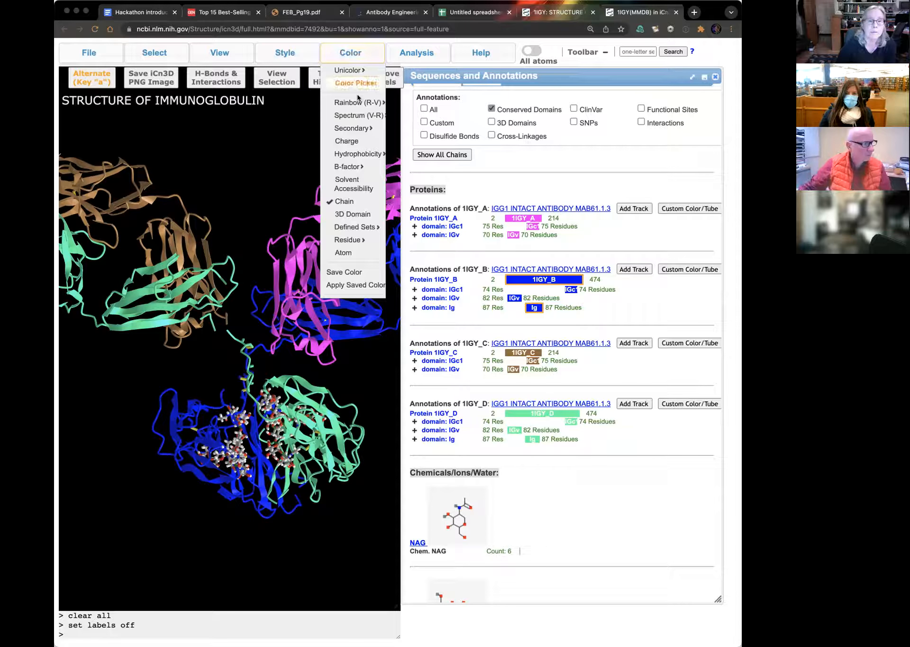
{"action": "mouse_move", "coordinate": [359, 102]}
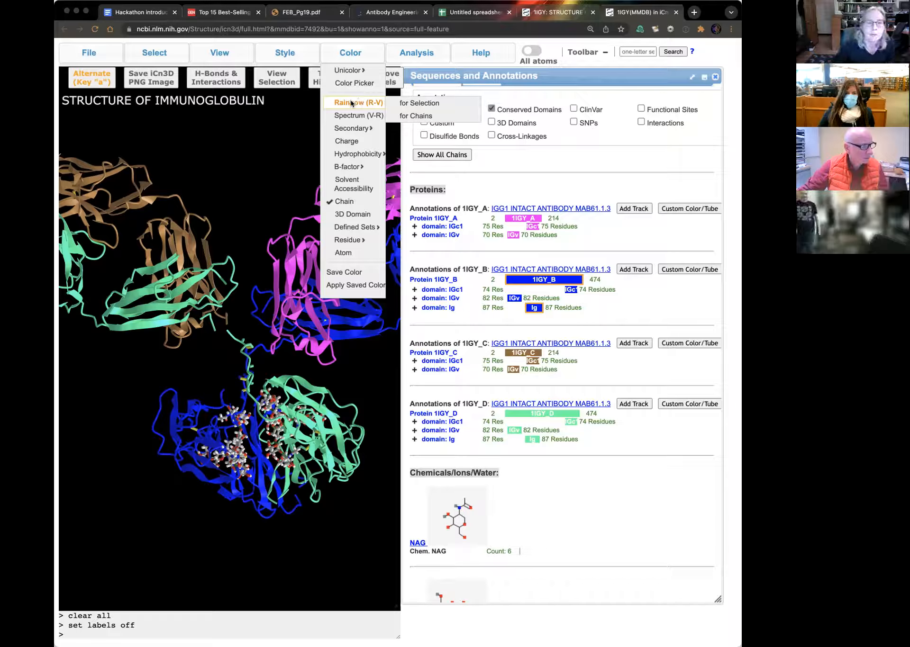
{"action": "left_click", "coordinate": [423, 117]}
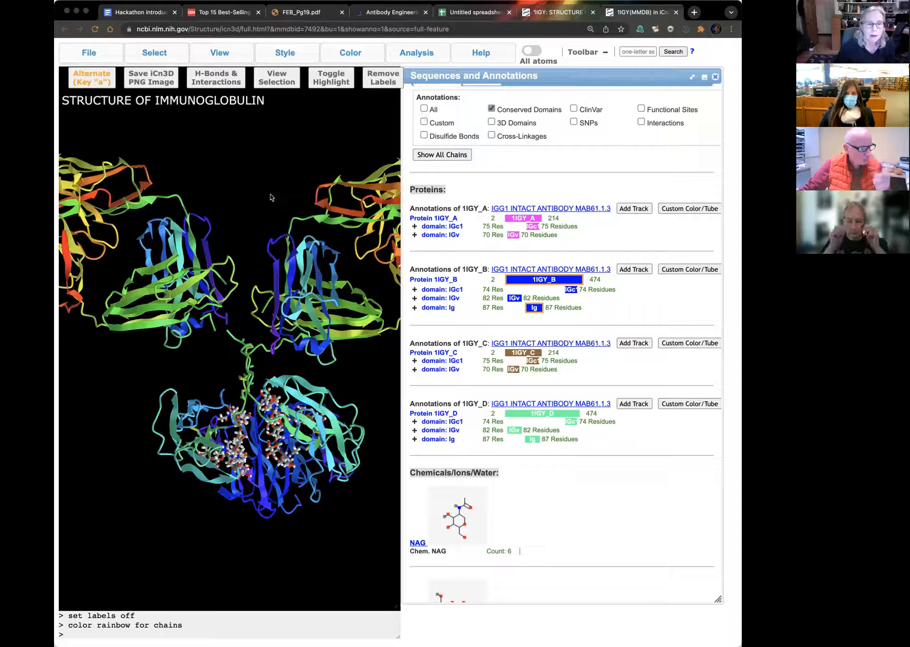
{"action": "scroll", "coordinate": [297, 431], "scroll_direction": "down", "scroll_amount": 5}
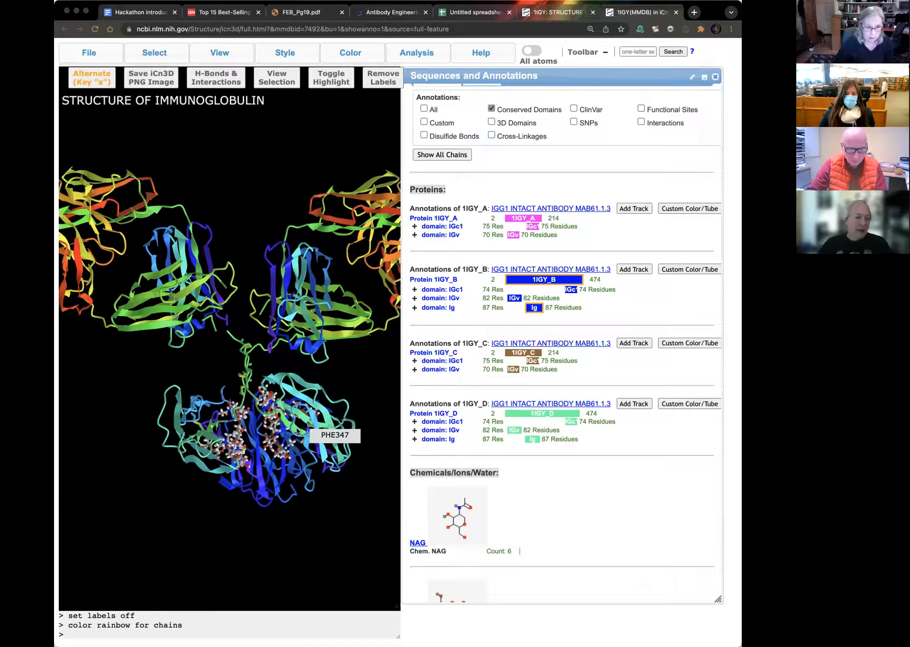
{"action": "scroll", "coordinate": [297, 431], "scroll_direction": "down", "scroll_amount": 5}
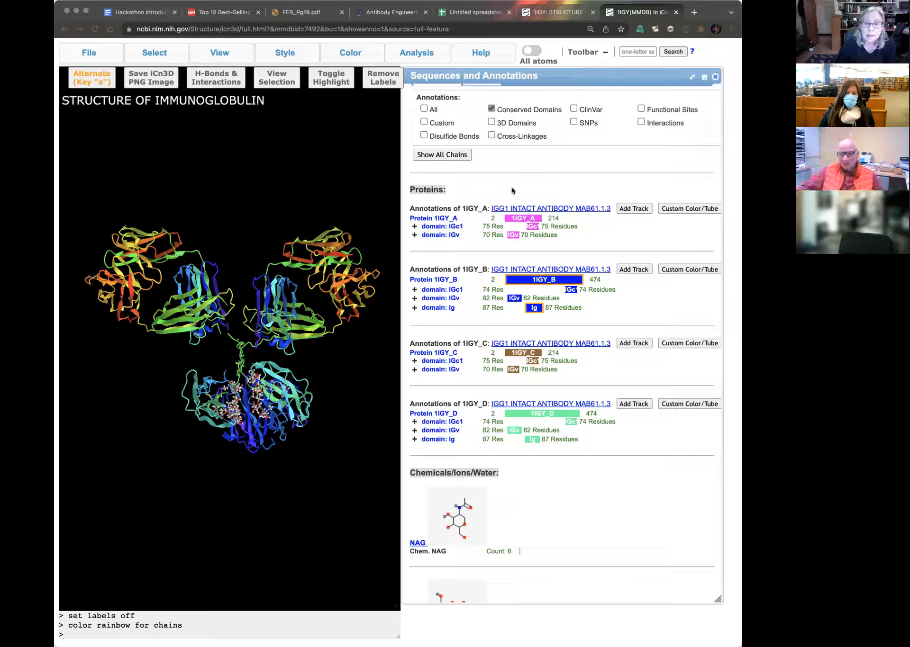
Step: Switch Sequences and Annotations to the detailed view and look along the residue sequences and secondary structure of chains A to D
{"action": "scroll", "coordinate": [512, 191], "scroll_direction": "up", "scroll_amount": 1}
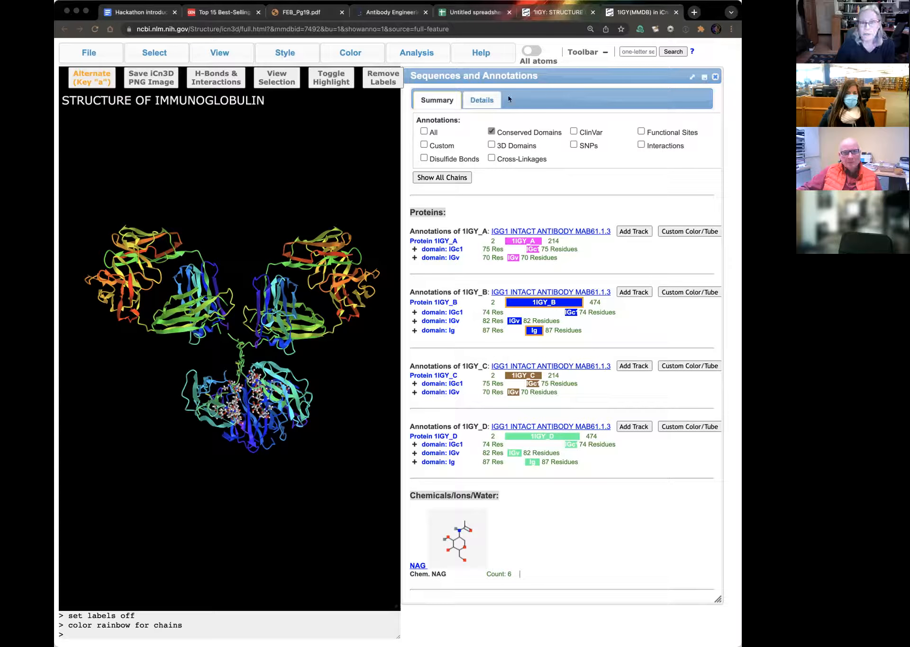
{"action": "left_click", "coordinate": [481, 100]}
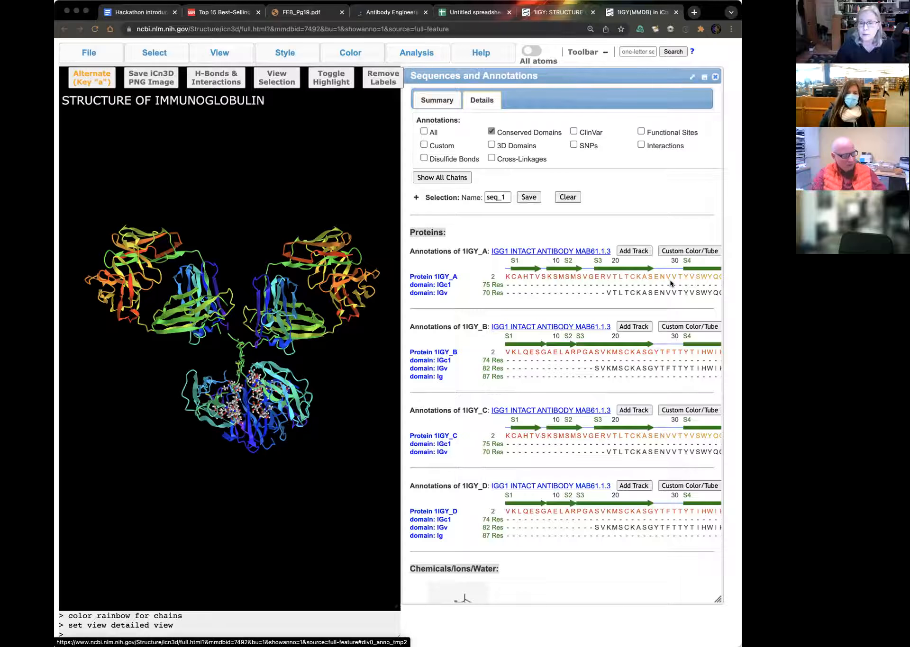
{"action": "scroll", "coordinate": [670, 280], "scroll_direction": "right", "scroll_amount": 5}
{"action": "scroll", "coordinate": [670, 279], "scroll_direction": "right", "scroll_amount": 10}
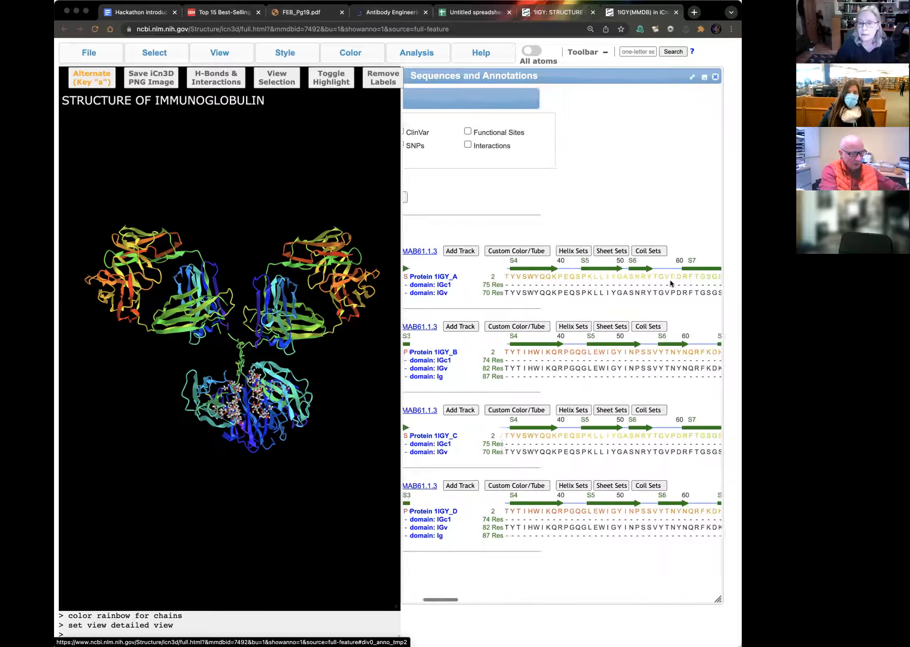
{"action": "scroll", "coordinate": [670, 280], "scroll_direction": "right", "scroll_amount": 12}
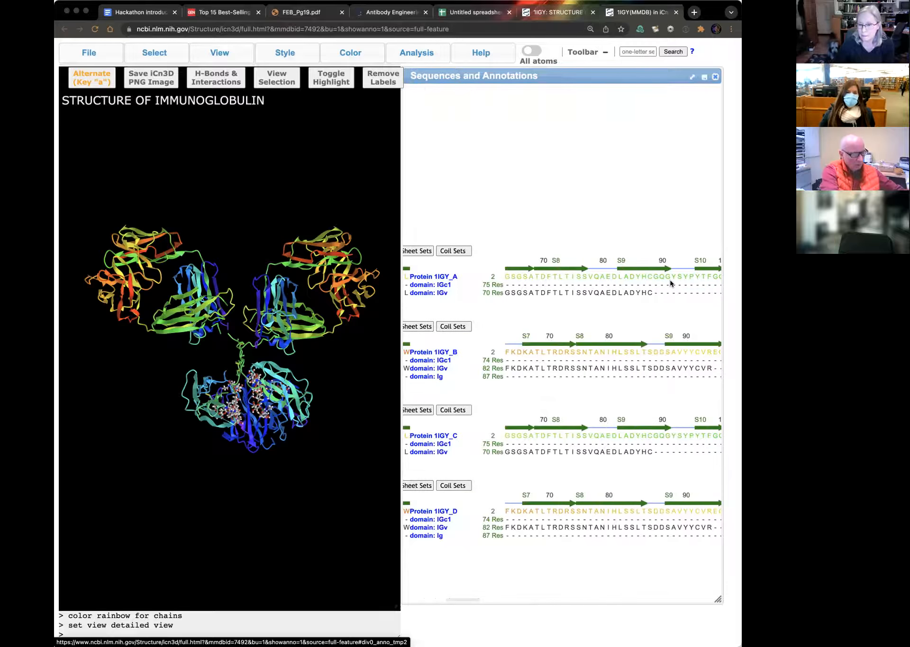
{"action": "scroll", "coordinate": [670, 280], "scroll_direction": "right", "scroll_amount": 10}
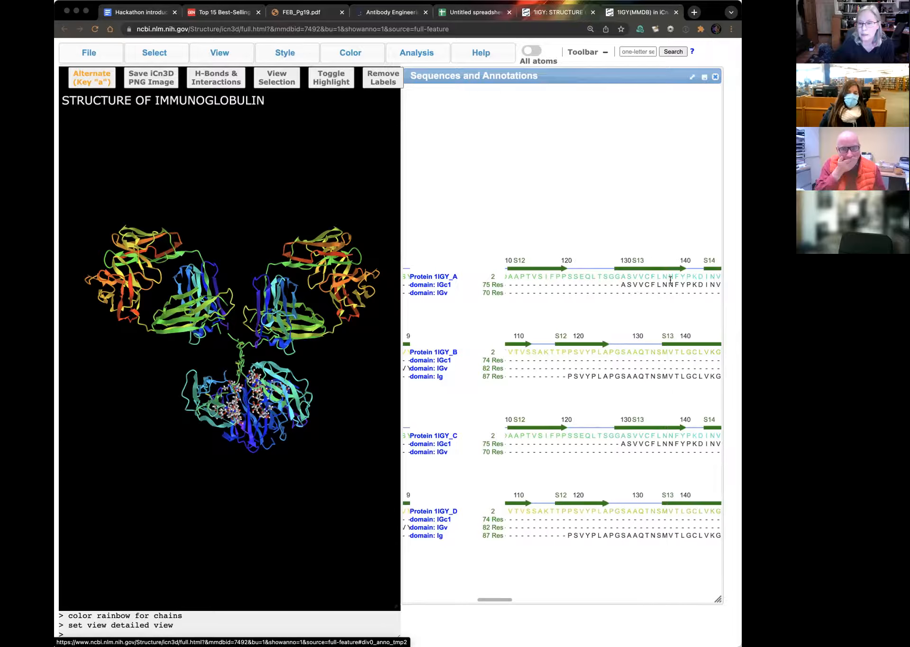
{"action": "scroll", "coordinate": [671, 283], "scroll_direction": "right", "scroll_amount": 4}
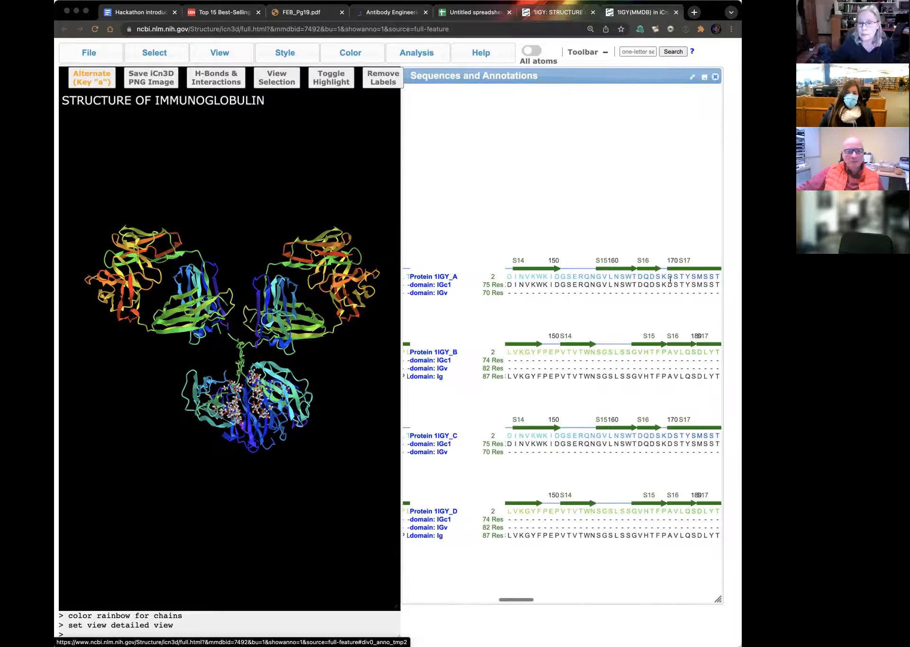
{"action": "scroll", "coordinate": [679, 313], "scroll_direction": "right", "scroll_amount": 2}
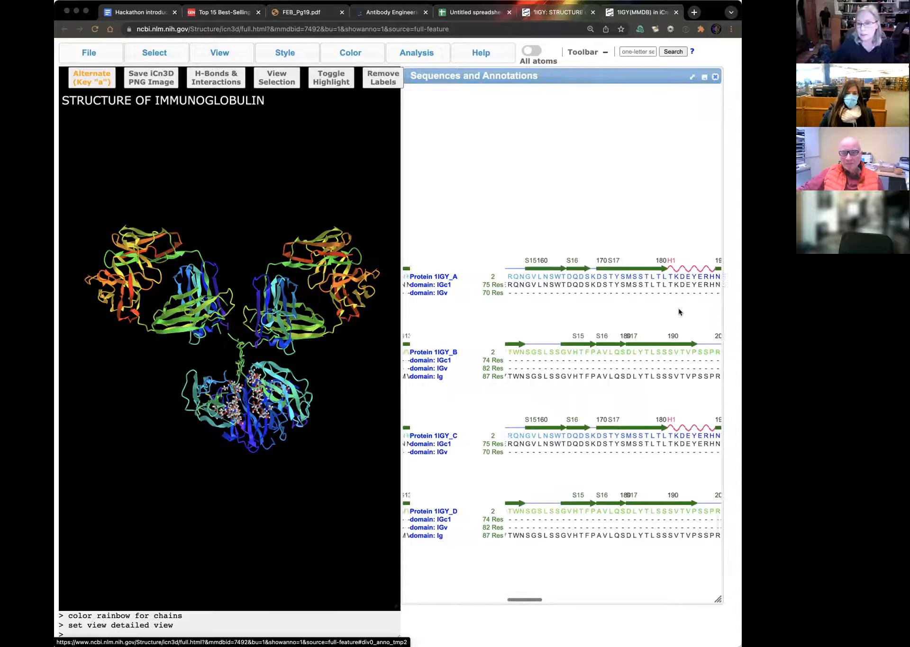
{"action": "scroll", "coordinate": [610, 326], "scroll_direction": "left", "scroll_amount": 15}
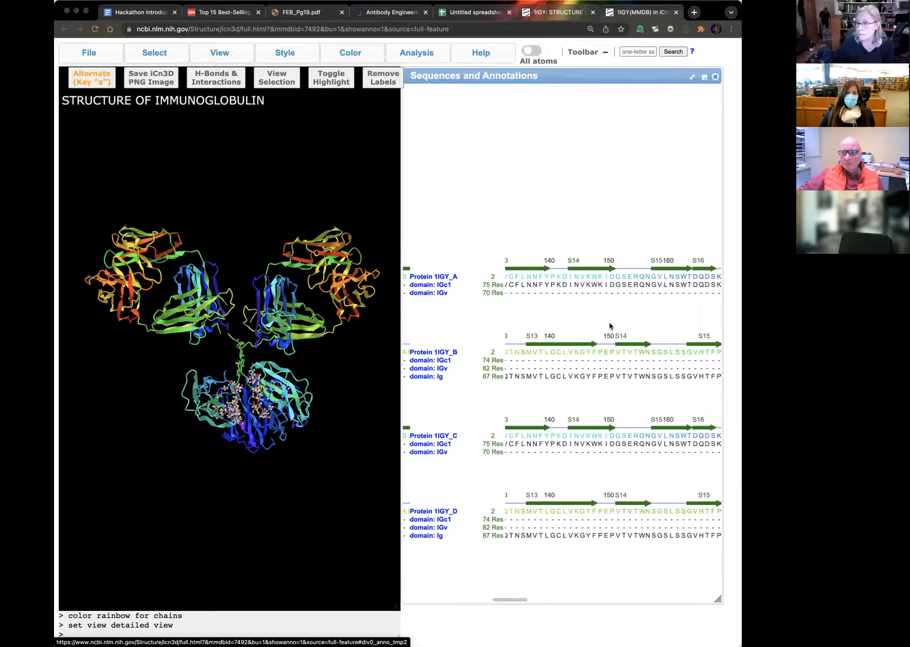
{"action": "scroll", "coordinate": [610, 326], "scroll_direction": "left", "scroll_amount": 10}
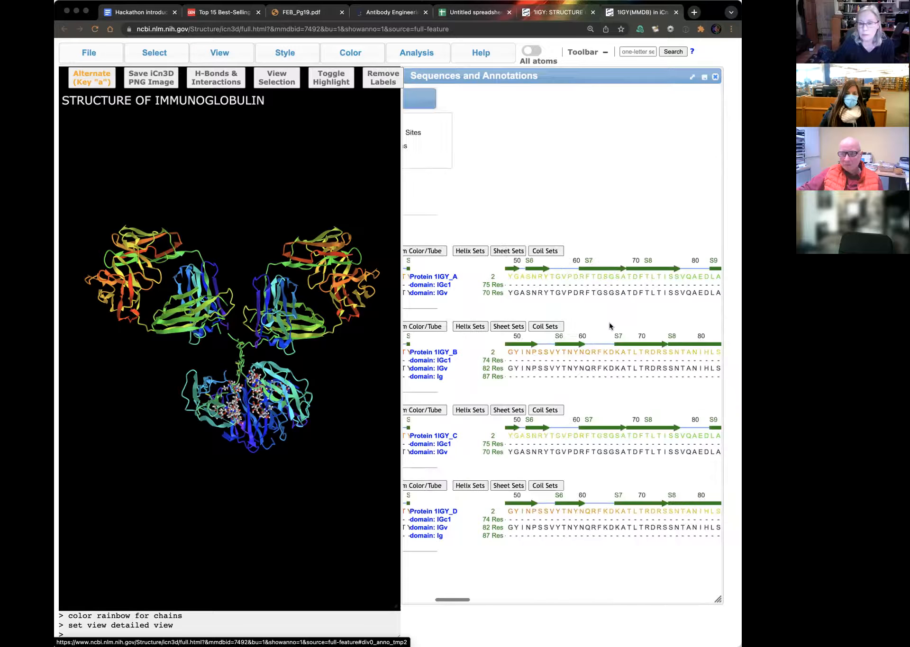
{"action": "scroll", "coordinate": [611, 326], "scroll_direction": "left", "scroll_amount": 6}
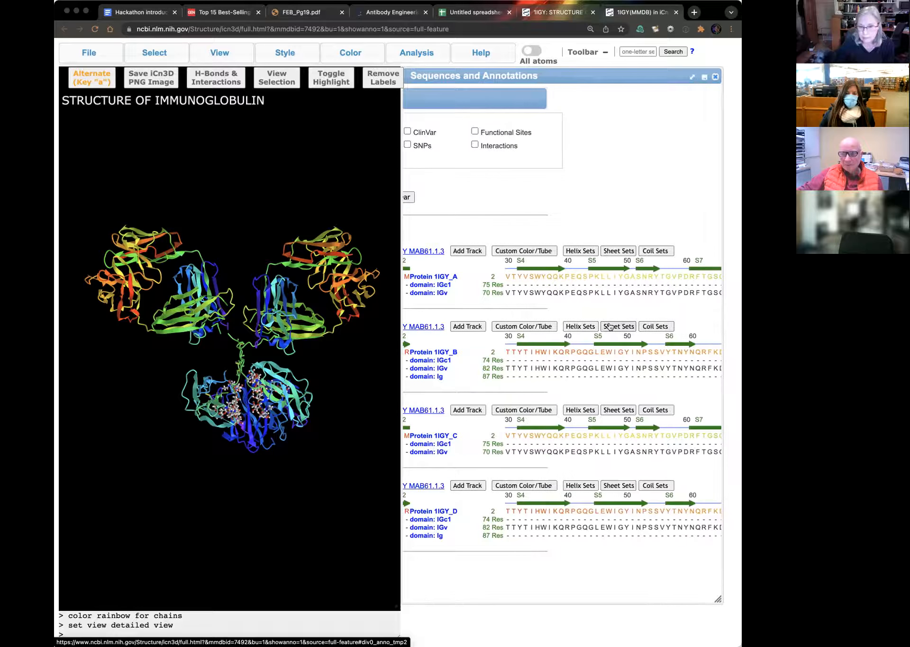
{"action": "scroll", "coordinate": [611, 326], "scroll_direction": "left", "scroll_amount": 3}
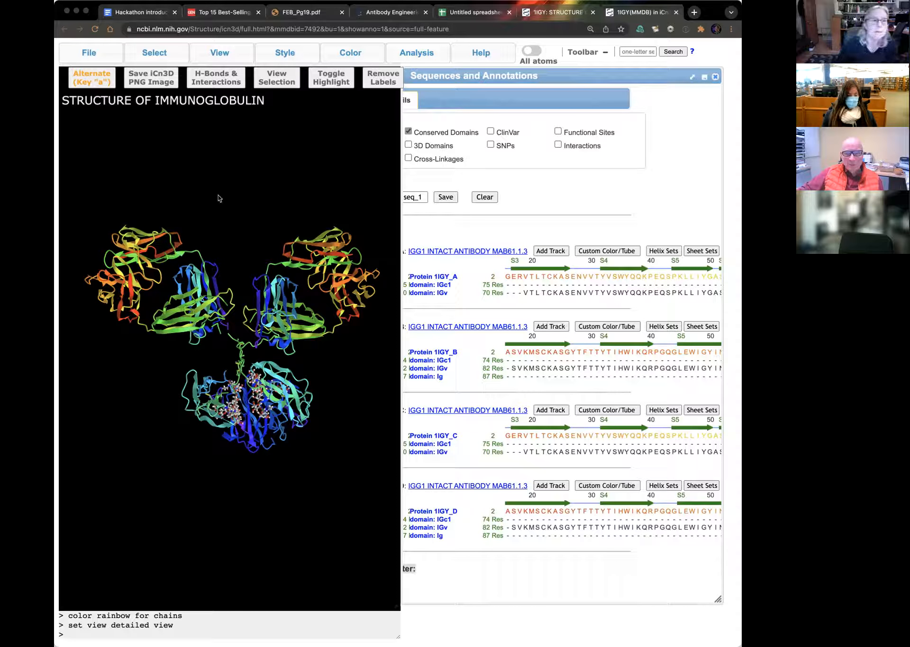
Step: Retrieve structure 6xdg by its MMDB or PDB ID
{"action": "scroll", "coordinate": [219, 235], "scroll_direction": "up", "scroll_amount": 1}
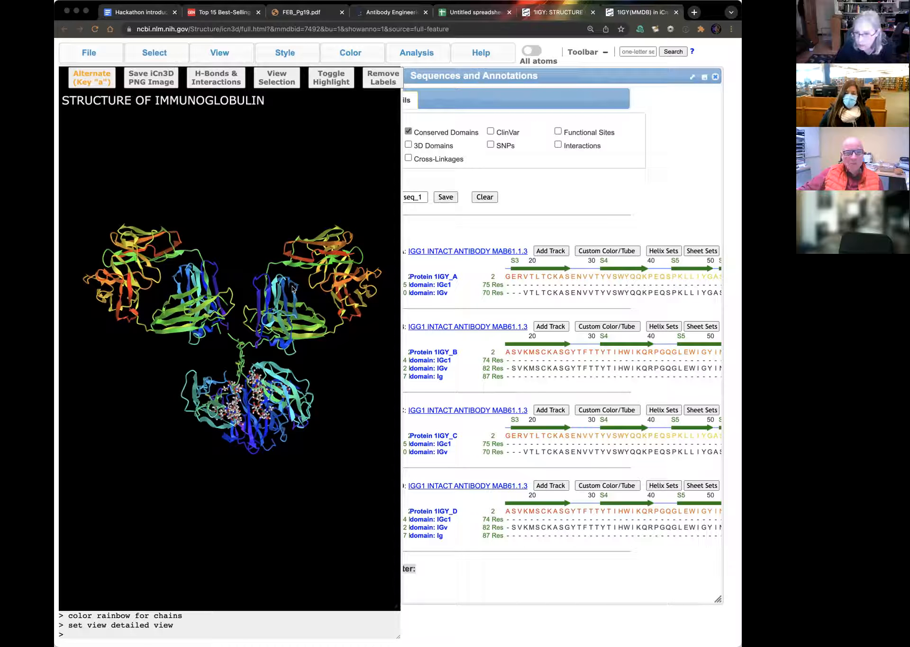
{"action": "left_click", "coordinate": [89, 53]}
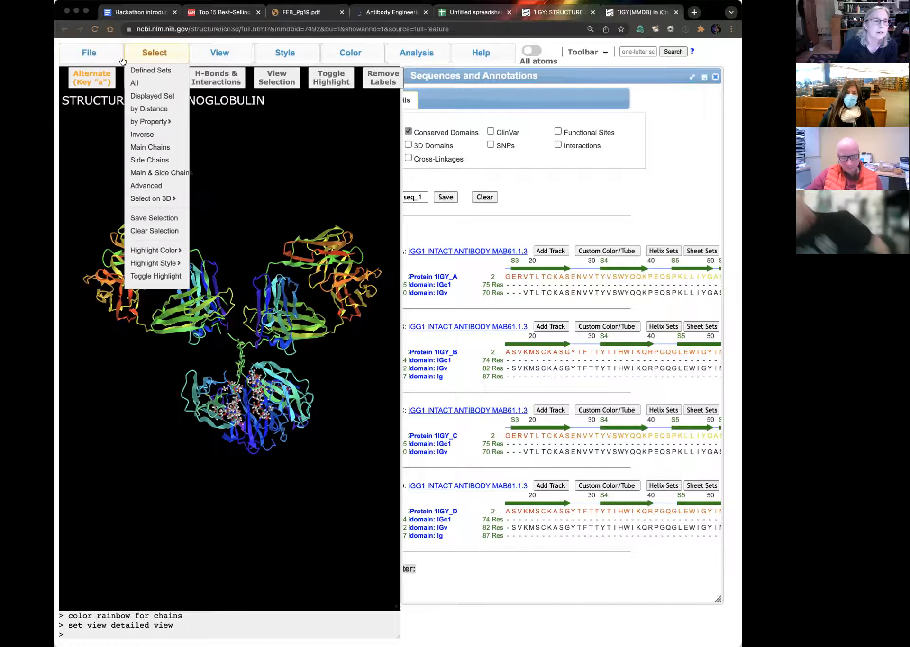
{"action": "mouse_move", "coordinate": [102, 70]}
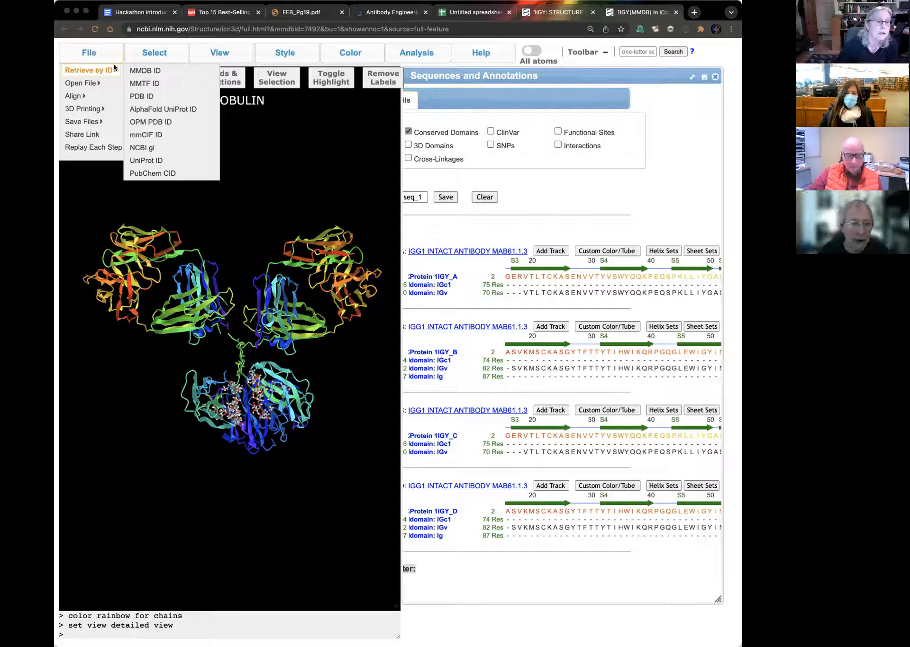
{"action": "left_click", "coordinate": [168, 71]}
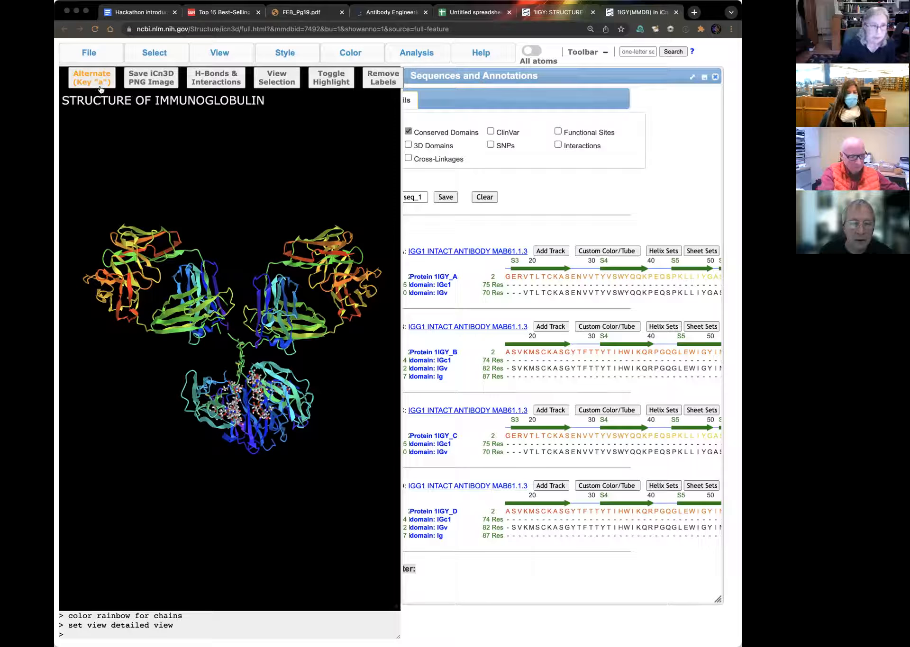
{"action": "left_click", "coordinate": [87, 49]}
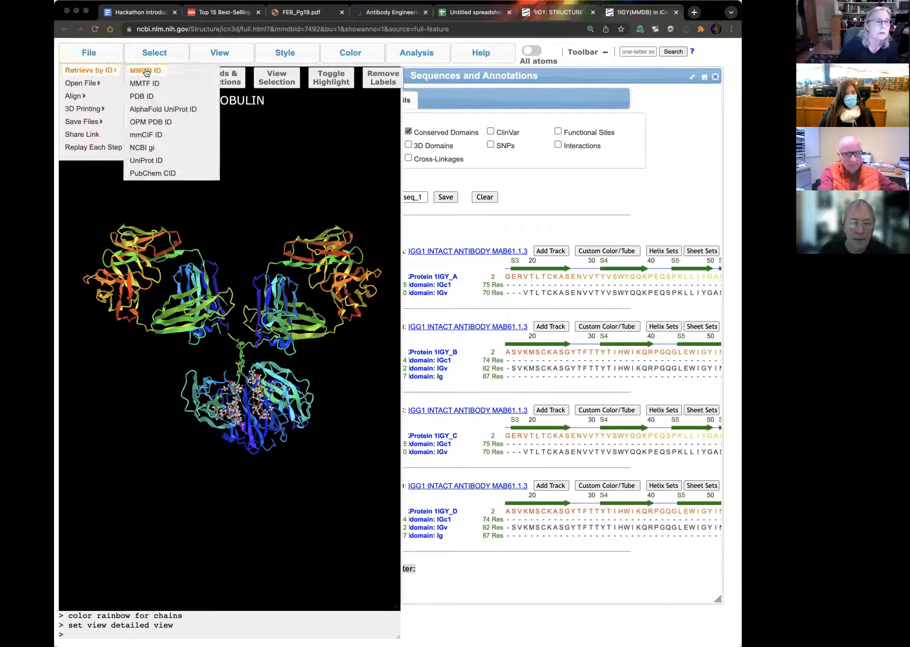
{"action": "left_click", "coordinate": [144, 71]}
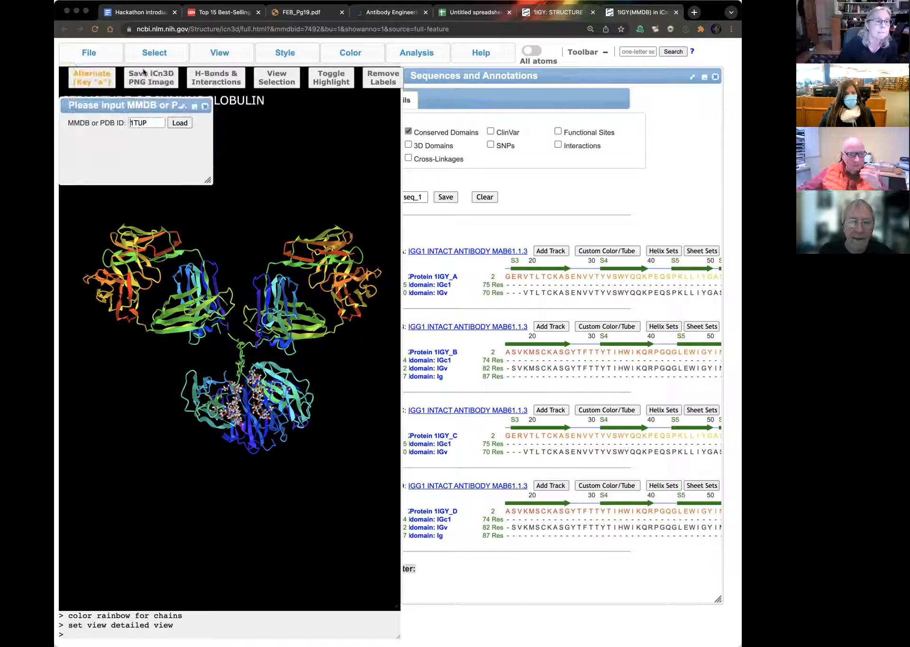
{"action": "double_click", "coordinate": [136, 122]}
{"action": "key", "text": "BackSpace"}
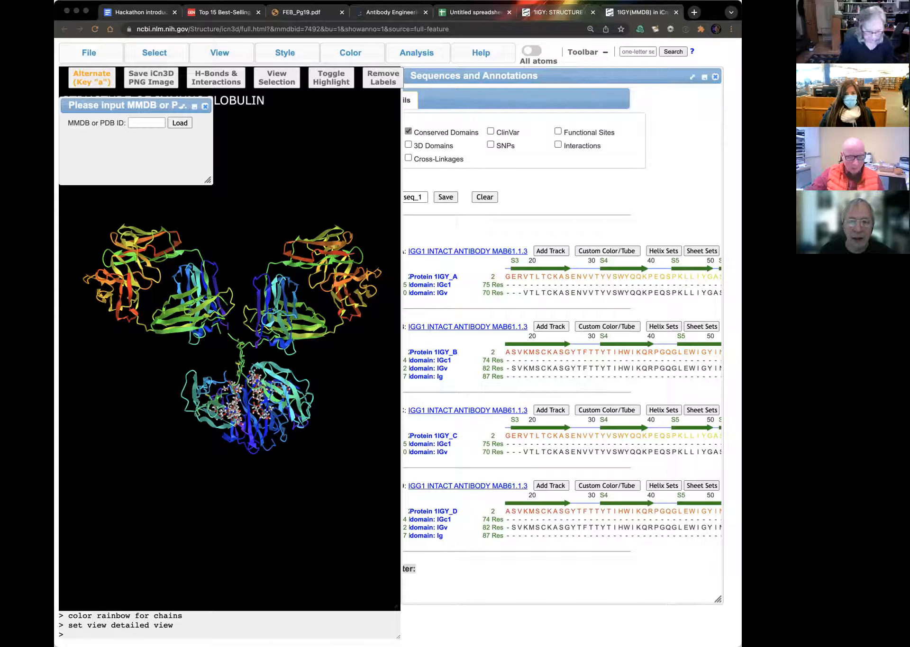
{"action": "type", "text": "6xdg"}
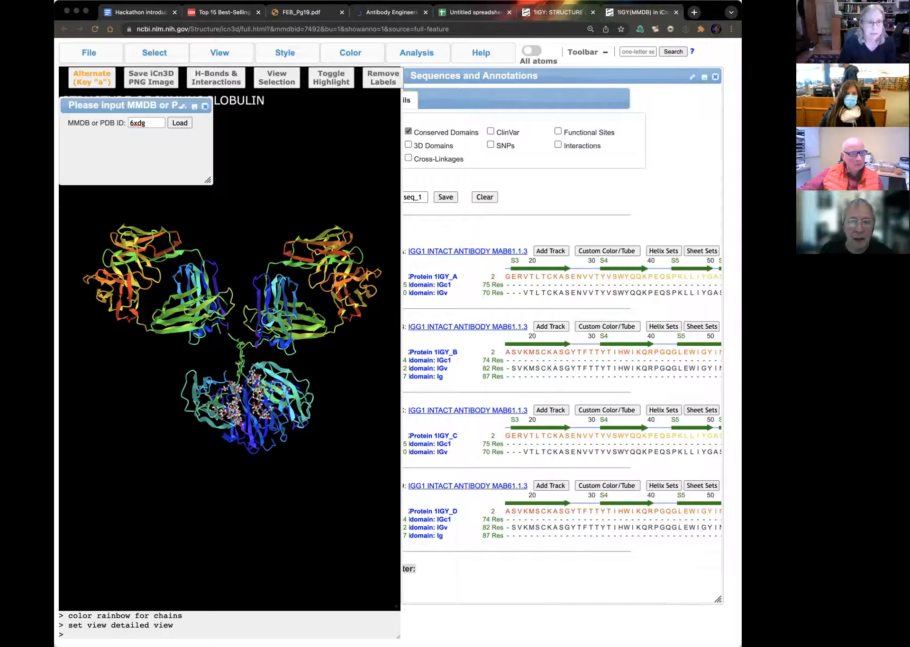
{"action": "key", "text": "Return"}
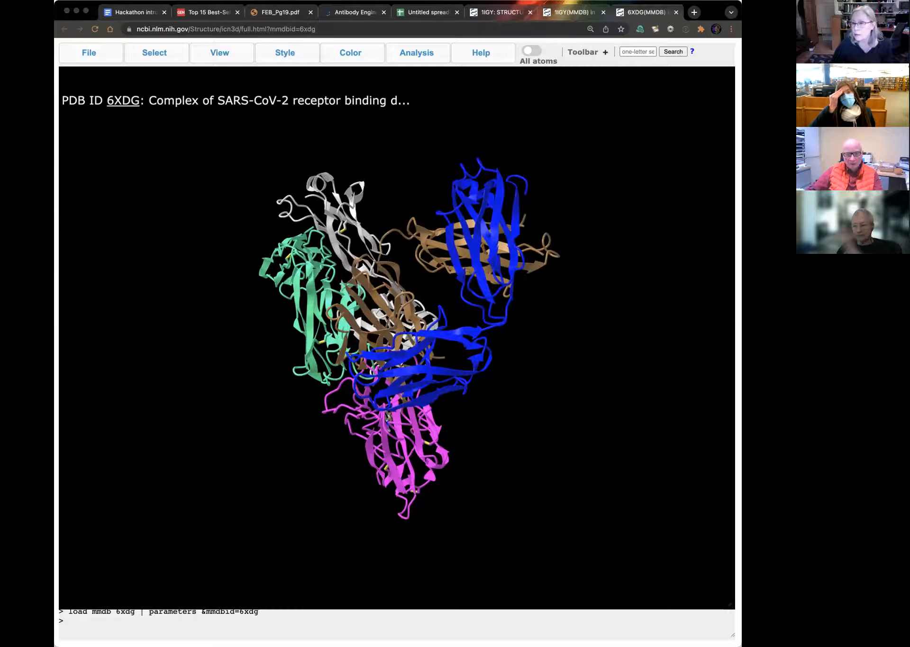
Step: Show the sequences and annotations of 6XDG and turn the complex to view the spike domain with both antibody Fab fragments
{"action": "left_click_drag", "start_coordinate": [335, 256], "coordinate": [454, 132]}
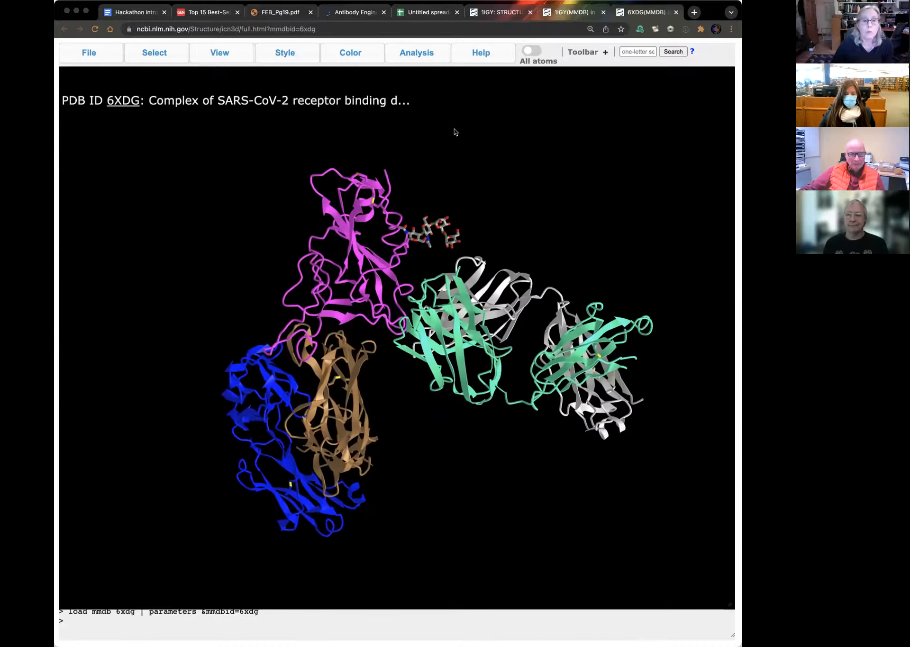
{"action": "left_click", "coordinate": [427, 52]}
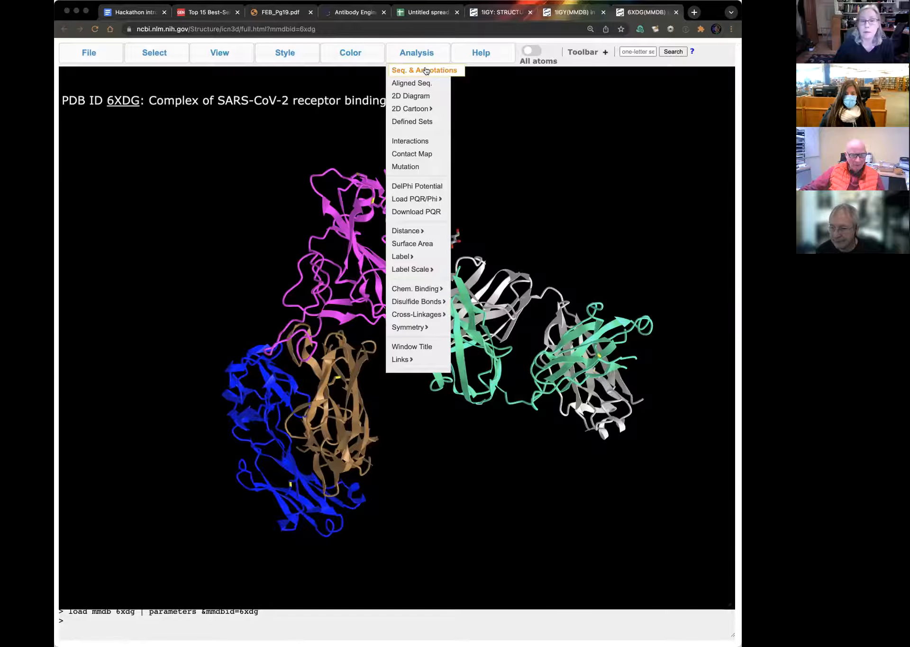
{"action": "left_click", "coordinate": [426, 71]}
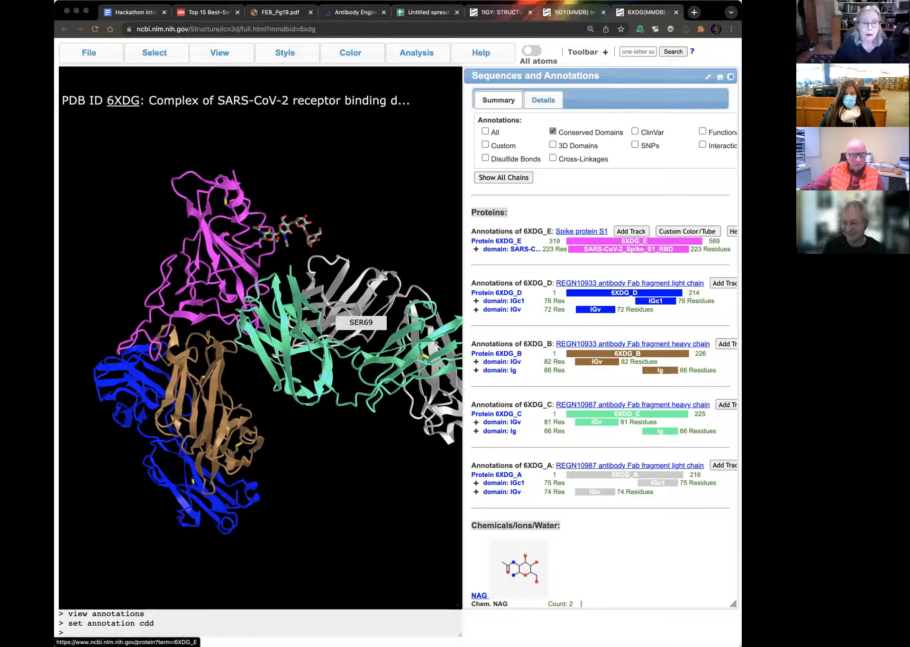
{"action": "left_click_drag", "start_coordinate": [325, 319], "coordinate": [352, 317]}
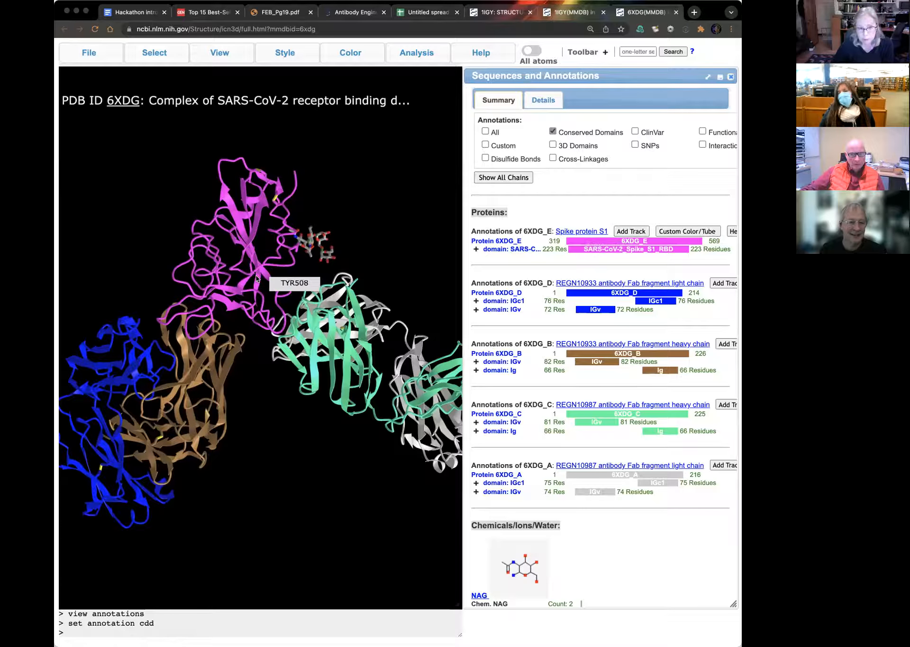
{"action": "left_click_drag", "start_coordinate": [235, 265], "coordinate": [349, 393]}
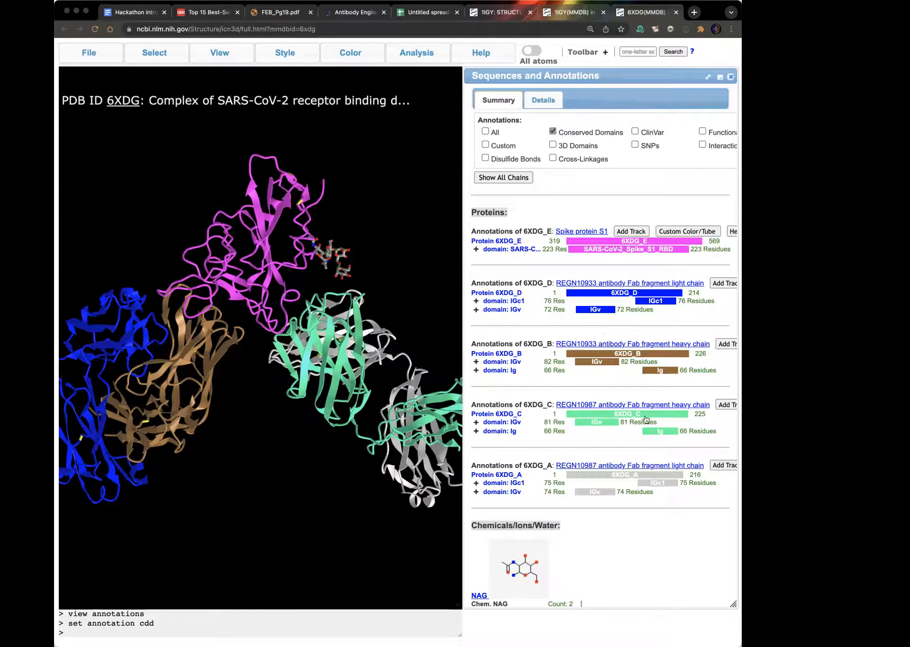
Step: Set up a selection by distance with the REGN10933 light chain, 6XDG_D, as the first set
{"action": "left_click", "coordinate": [151, 53]}
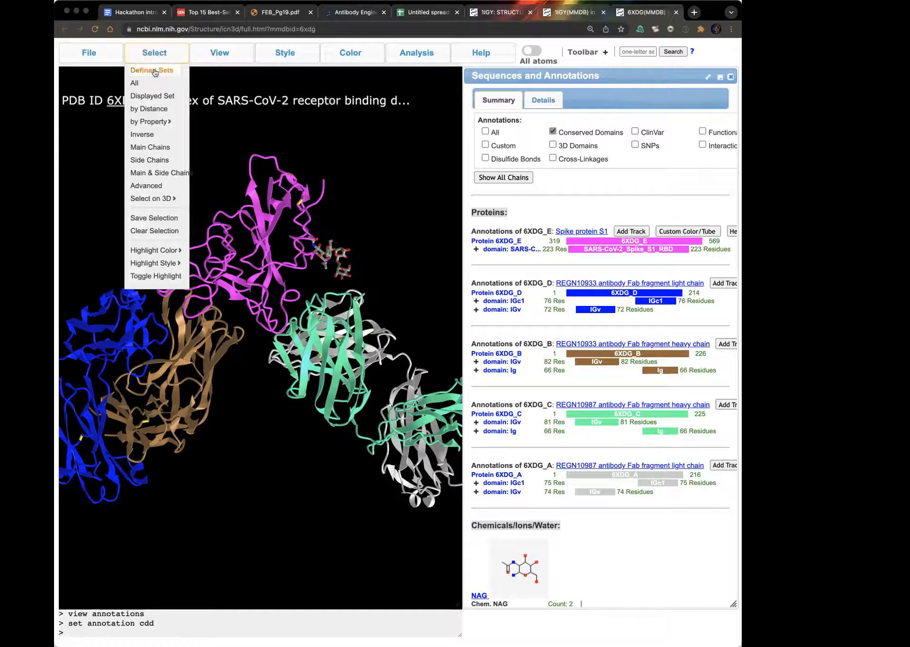
{"action": "left_click", "coordinate": [157, 109]}
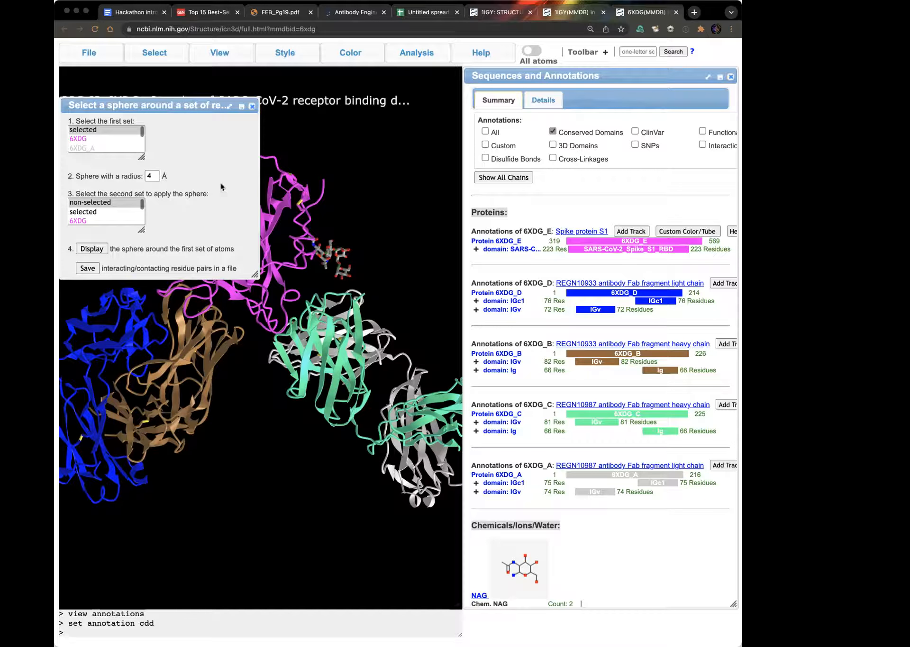
{"action": "left_click_drag", "start_coordinate": [254, 274], "coordinate": [260, 414]}
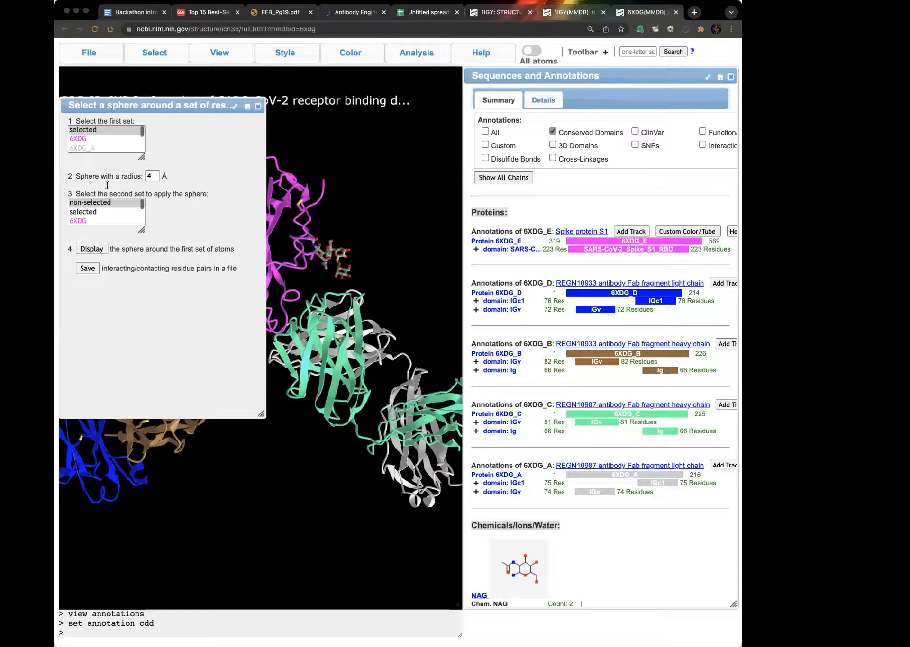
{"action": "left_click_drag", "start_coordinate": [141, 156], "coordinate": [153, 231]}
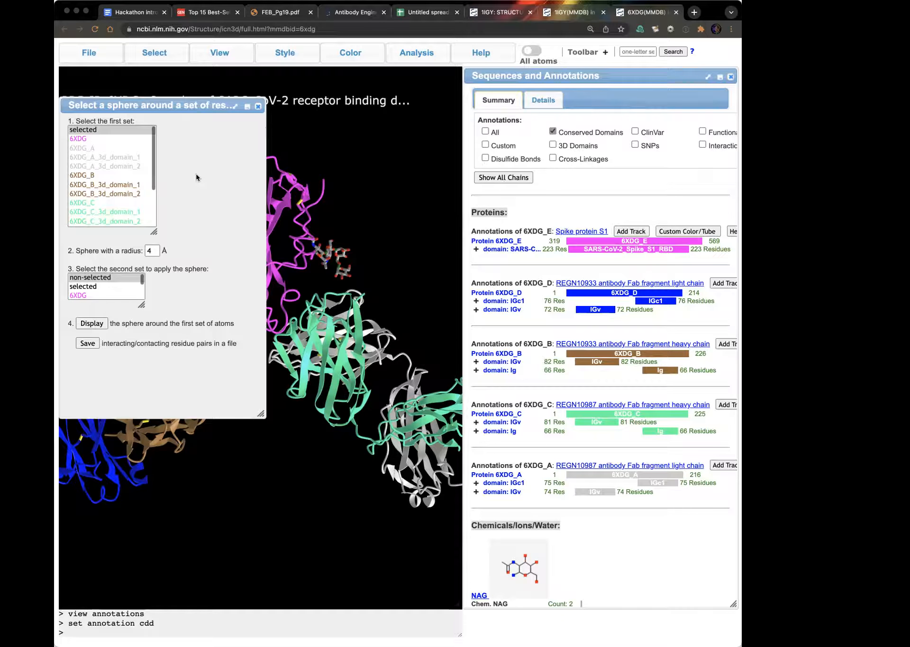
{"action": "left_click_drag", "start_coordinate": [196, 106], "coordinate": [378, 264]}
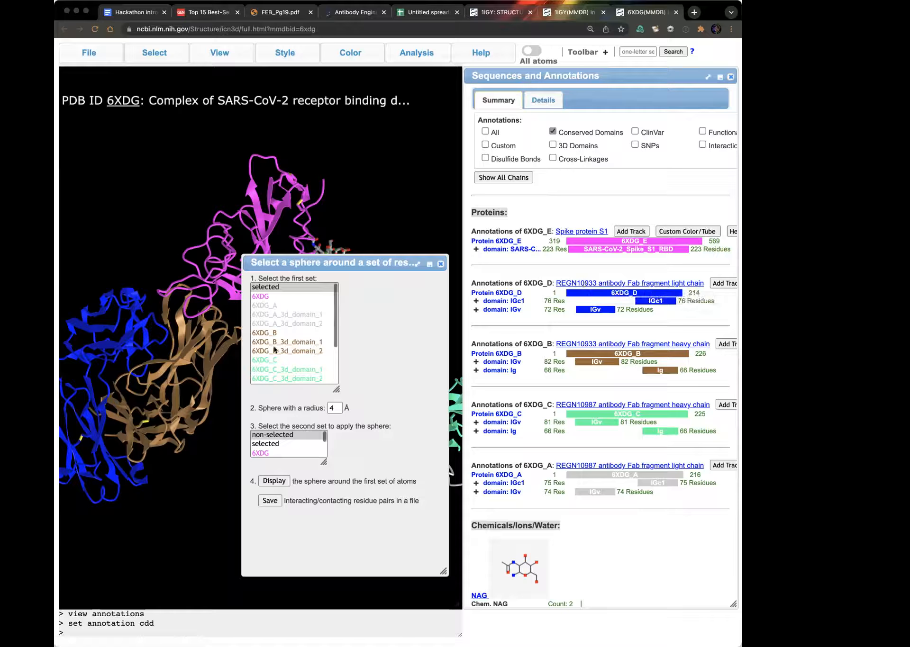
{"action": "scroll", "coordinate": [274, 349], "scroll_direction": "down", "scroll_amount": 5}
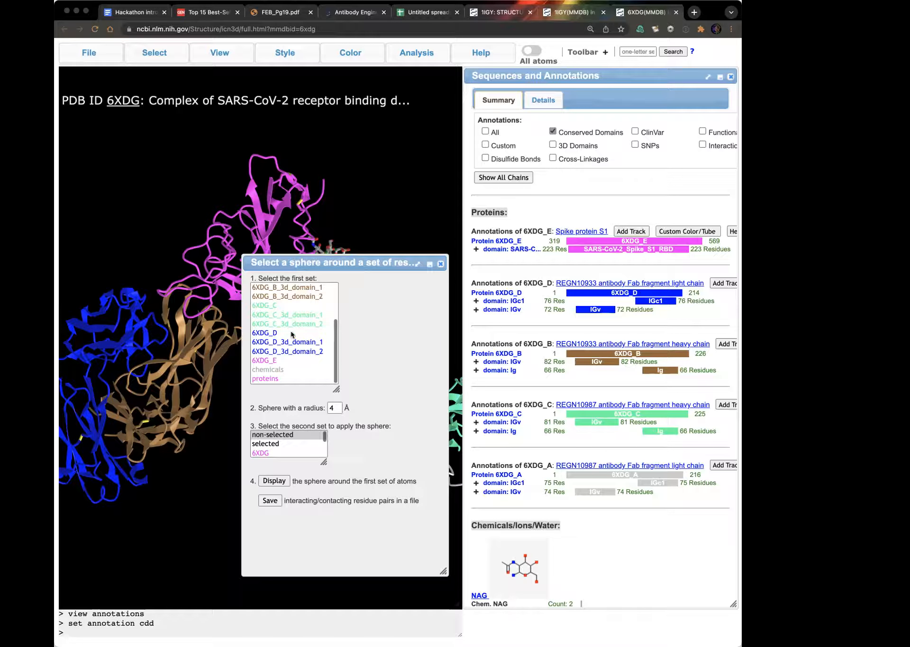
{"action": "left_click", "coordinate": [279, 335]}
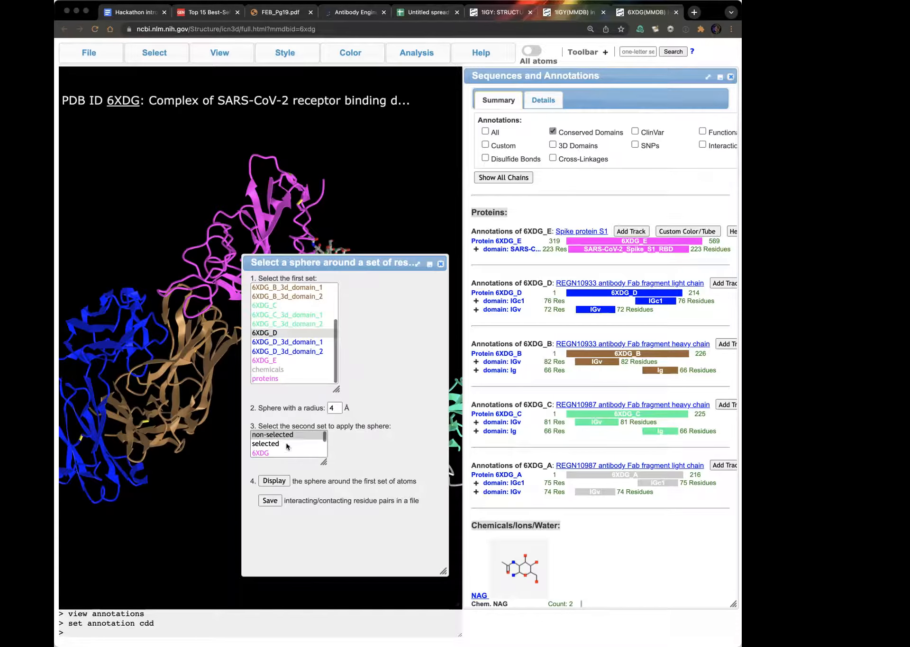
Step: Choose spike chain 6XDG_E as the second set, display the 4 Å sphere selection and uncover the structure
{"action": "left_click_drag", "start_coordinate": [323, 461], "coordinate": [339, 547]}
{"action": "scroll", "coordinate": [273, 508], "scroll_direction": "down", "scroll_amount": 2}
{"action": "scroll", "coordinate": [272, 509], "scroll_direction": "down", "scroll_amount": 5}
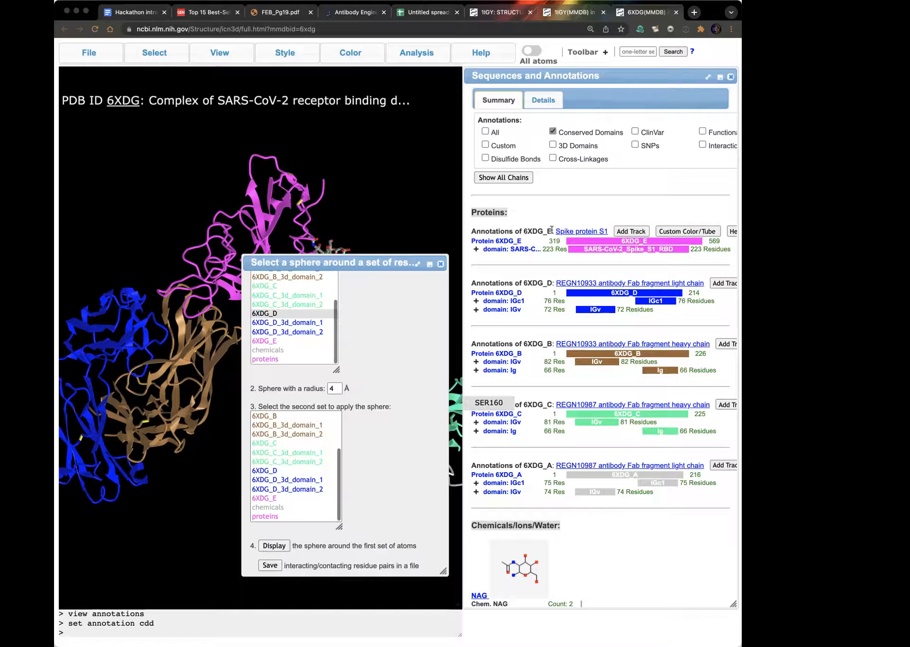
{"action": "left_click", "coordinate": [274, 499]}
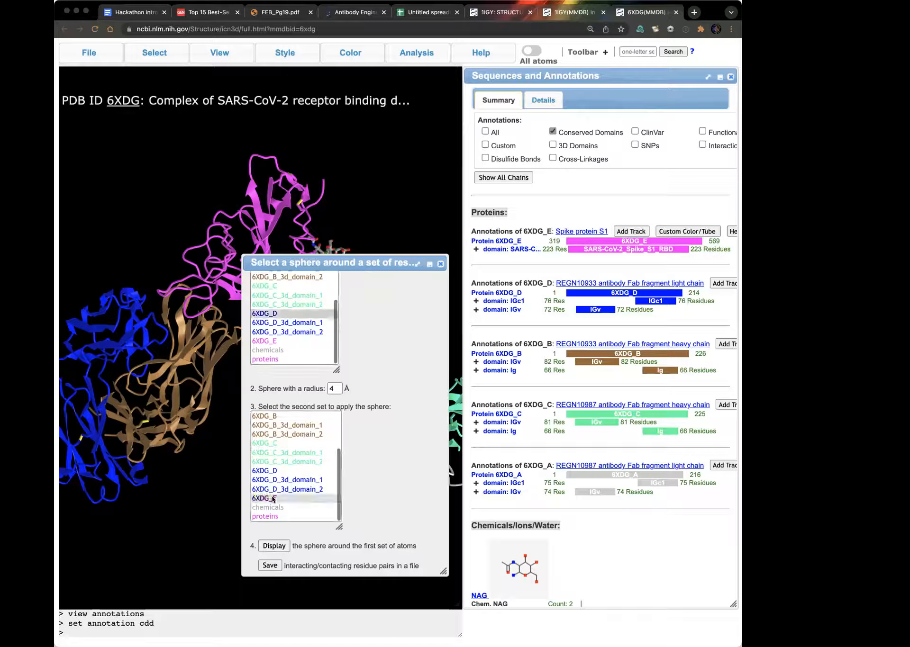
{"action": "left_click", "coordinate": [275, 546]}
{"action": "left_click_drag", "start_coordinate": [362, 260], "coordinate": [606, 272]}
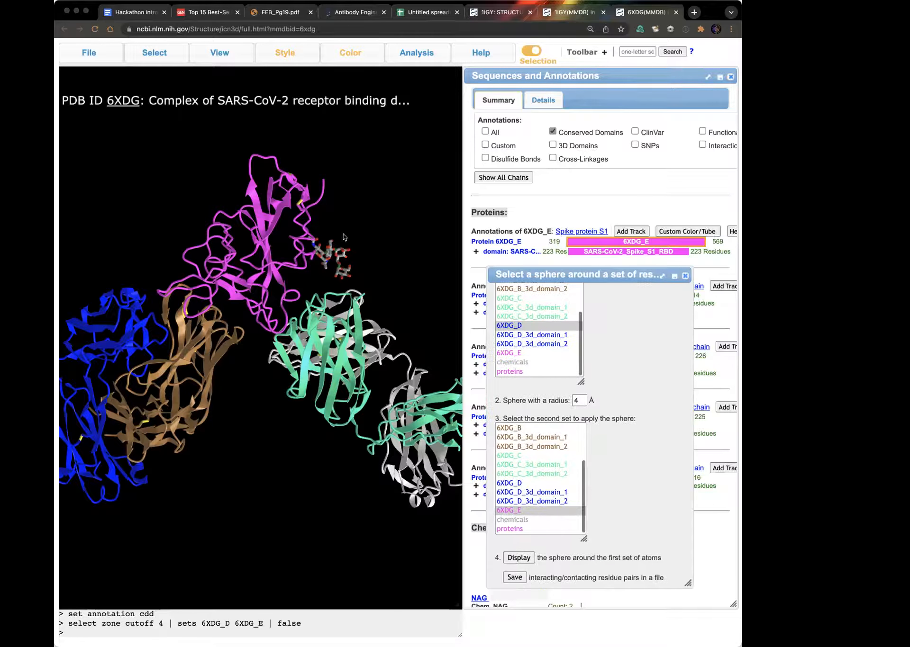
Step: Examine the highlighted contact between the spike protein and the REGN10933 light chain from several angles and up close
{"action": "left_click_drag", "start_coordinate": [235, 338], "coordinate": [230, 325]}
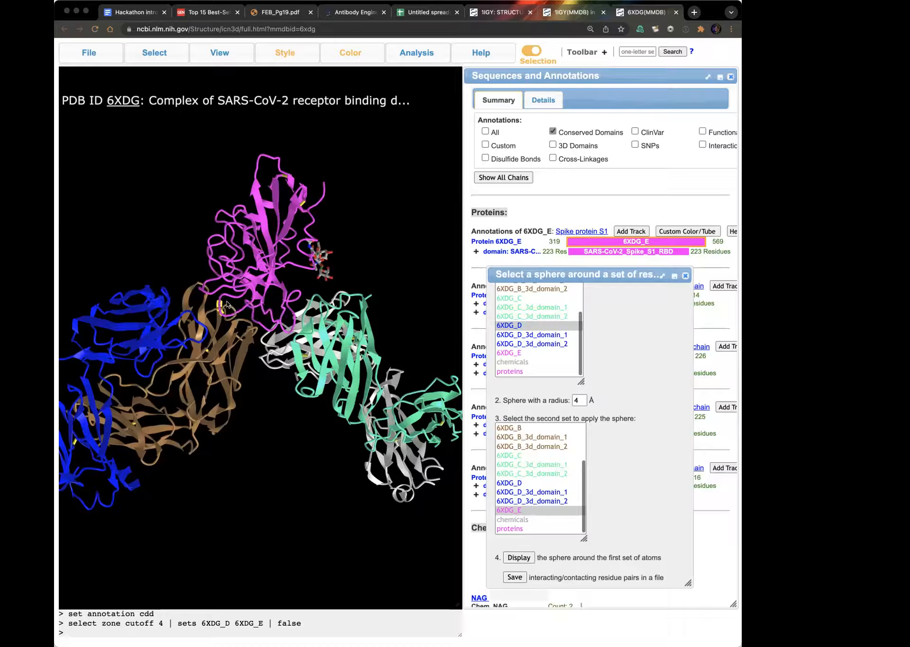
{"action": "left_click_drag", "start_coordinate": [255, 338], "coordinate": [262, 307]}
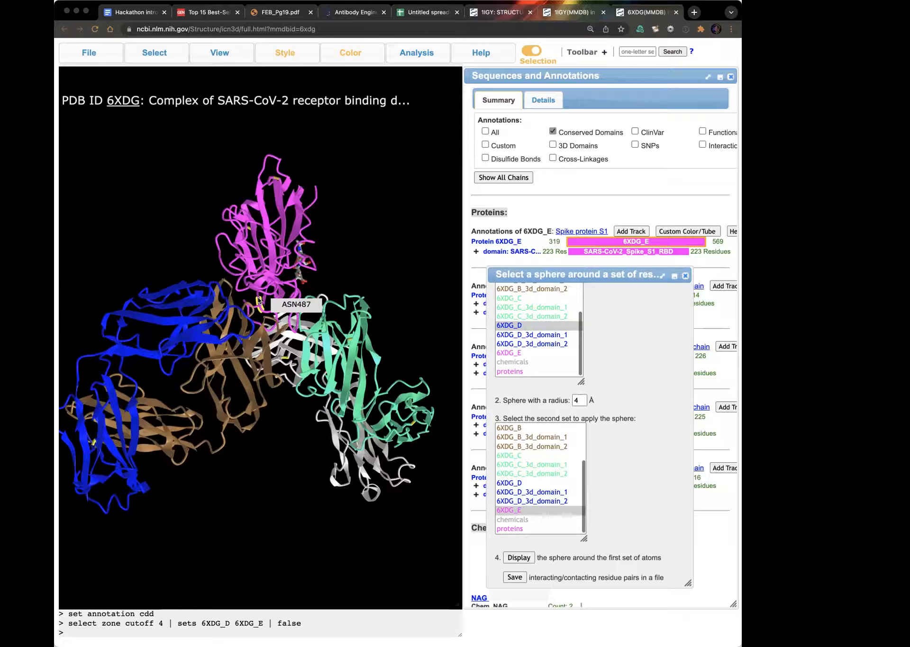
{"action": "left_click_drag", "start_coordinate": [259, 300], "coordinate": [277, 300]}
{"action": "scroll", "coordinate": [278, 300], "scroll_direction": "up", "scroll_amount": 3}
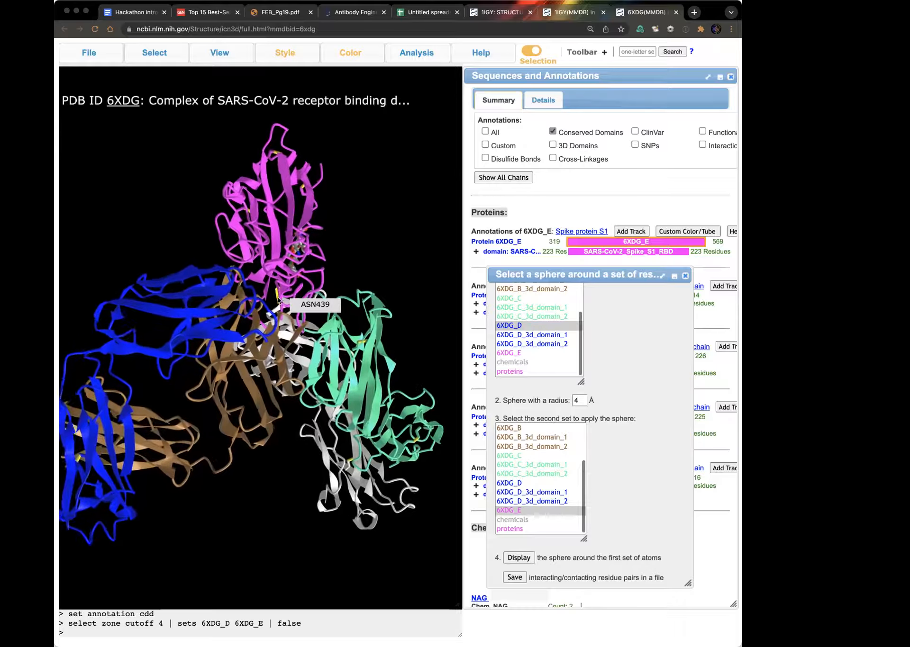
{"action": "scroll", "coordinate": [278, 300], "scroll_direction": "up", "scroll_amount": 5}
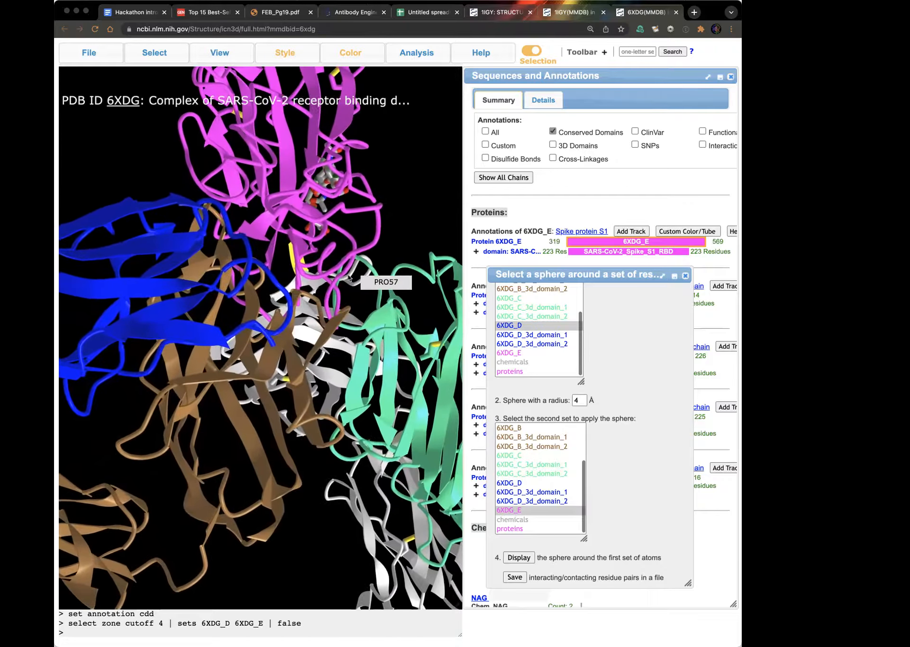
{"action": "left_click_drag", "start_coordinate": [348, 277], "coordinate": [334, 274]}
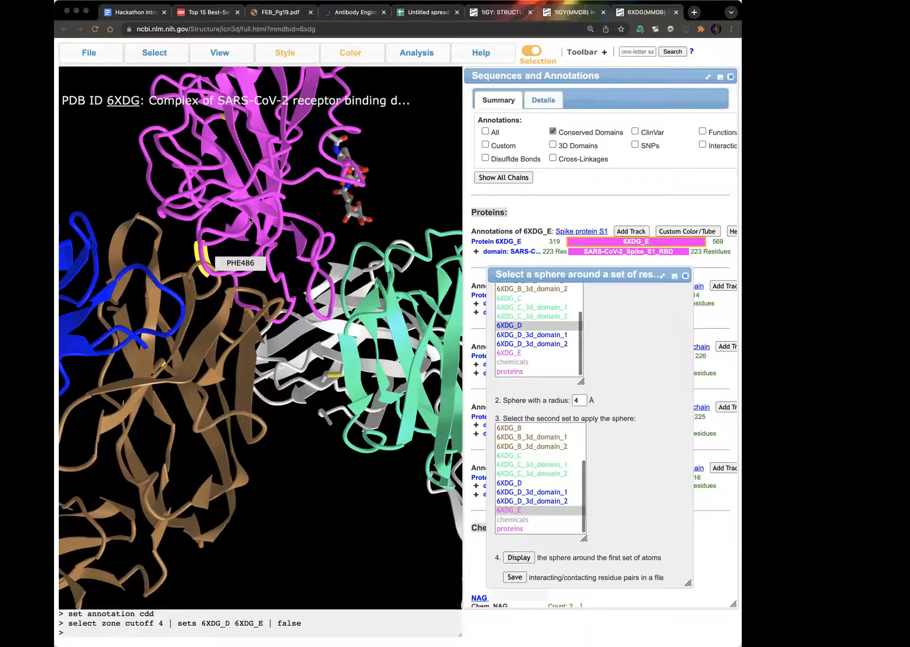
Step: Close the distance selection dialog and save the current selection under the name Light chain epitope 10933
{"action": "left_click", "coordinate": [156, 51]}
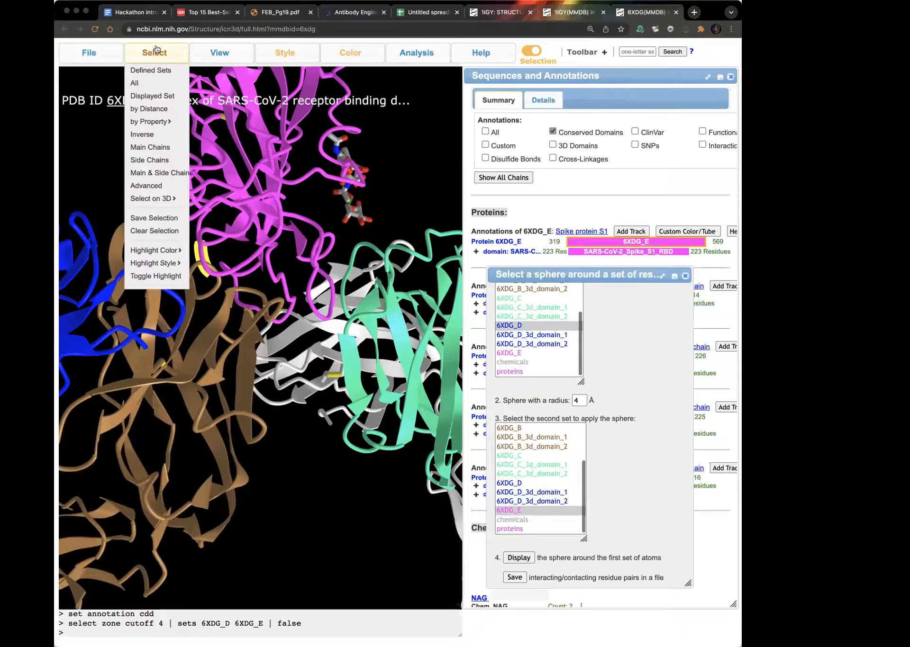
{"action": "left_click", "coordinate": [685, 277]}
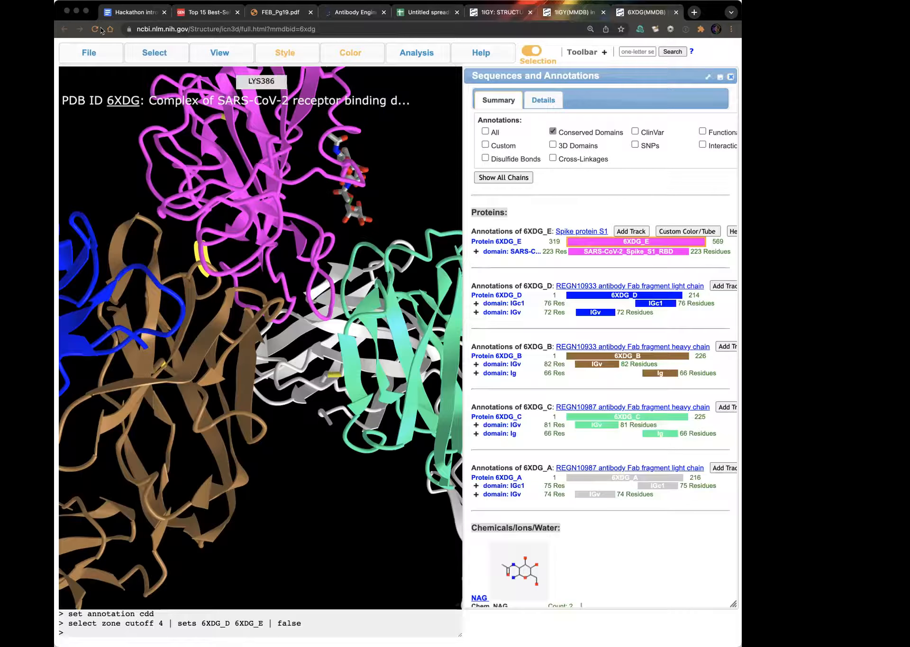
{"action": "mouse_move", "coordinate": [153, 53]}
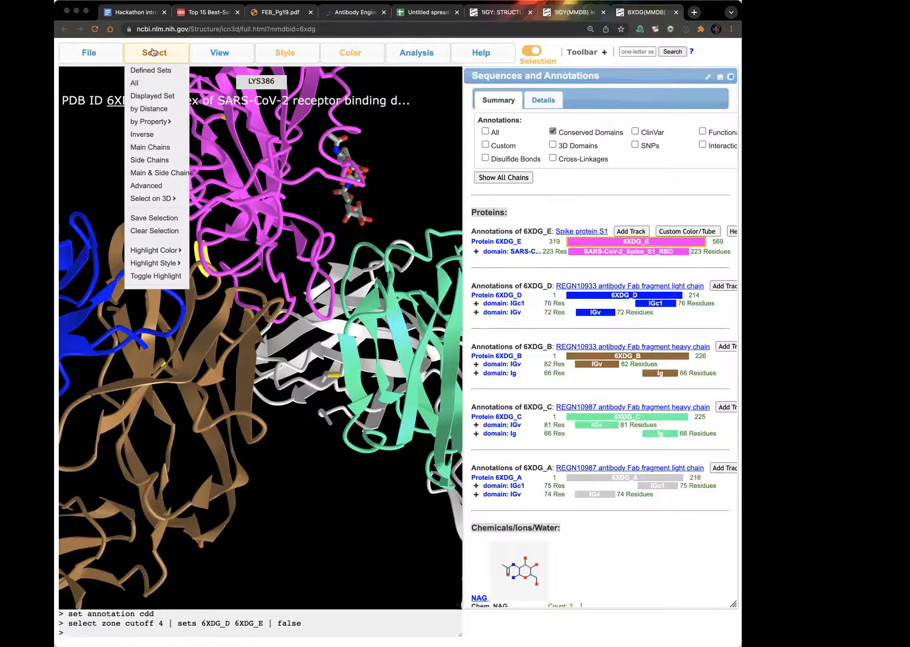
{"action": "left_click", "coordinate": [157, 219]}
{"action": "double_click", "coordinate": [103, 121]}
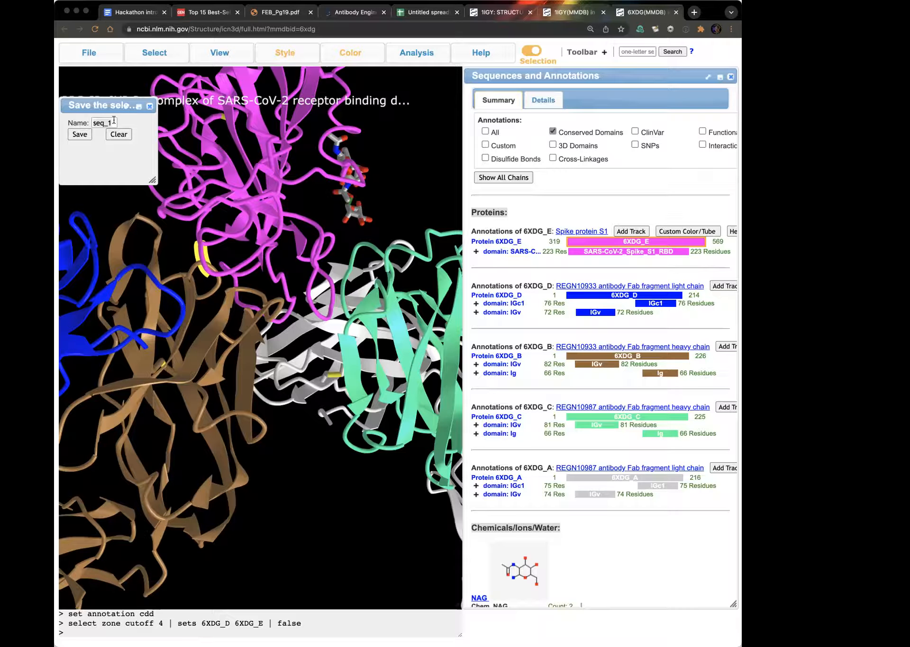
{"action": "type", "text": "Light chain eptiope 10933"}
{"action": "left_click", "coordinate": [74, 135]}
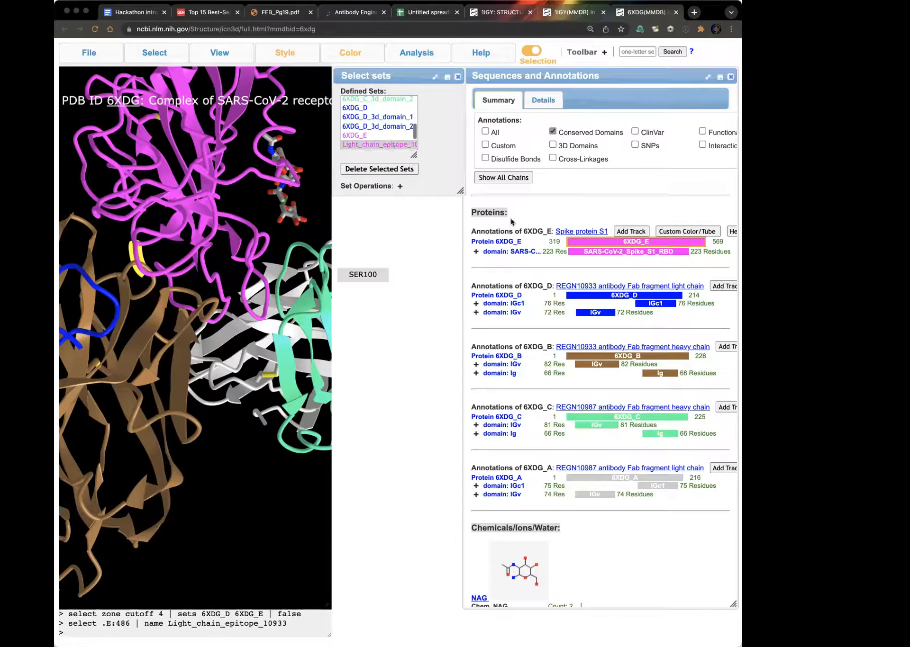
Step: Show the detailed sequence annotations and examine the highlighted light chain epitope residue along spike chain 6XDG_E
{"action": "left_click", "coordinate": [543, 101]}
{"action": "scroll", "coordinate": [683, 348], "scroll_direction": "right", "scroll_amount": 3}
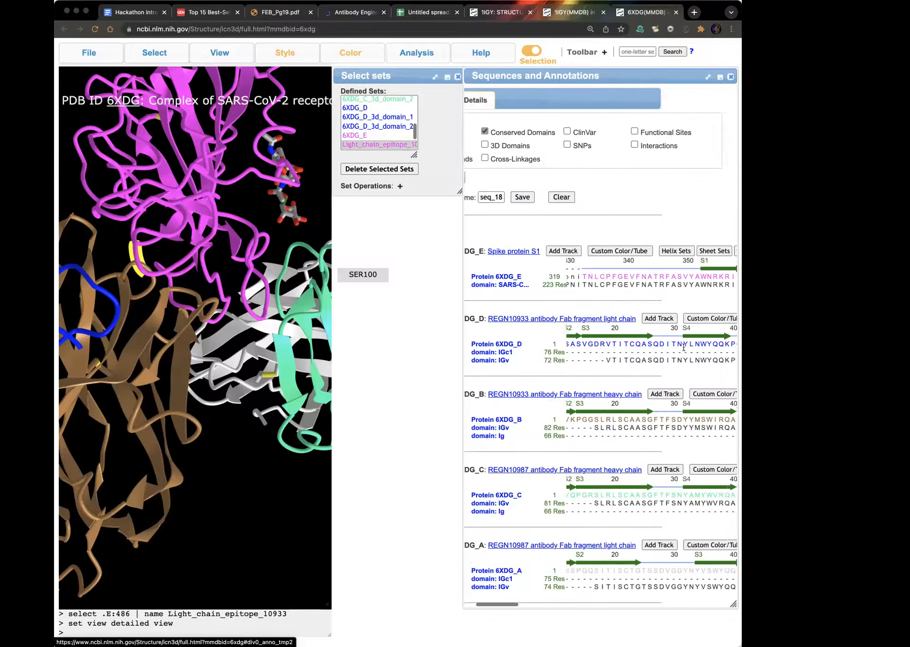
{"action": "scroll", "coordinate": [684, 348], "scroll_direction": "right", "scroll_amount": 10}
{"action": "scroll", "coordinate": [683, 348], "scroll_direction": "right", "scroll_amount": 10}
{"action": "scroll", "coordinate": [683, 349], "scroll_direction": "right", "scroll_amount": 10}
{"action": "scroll", "coordinate": [683, 350], "scroll_direction": "right", "scroll_amount": 10}
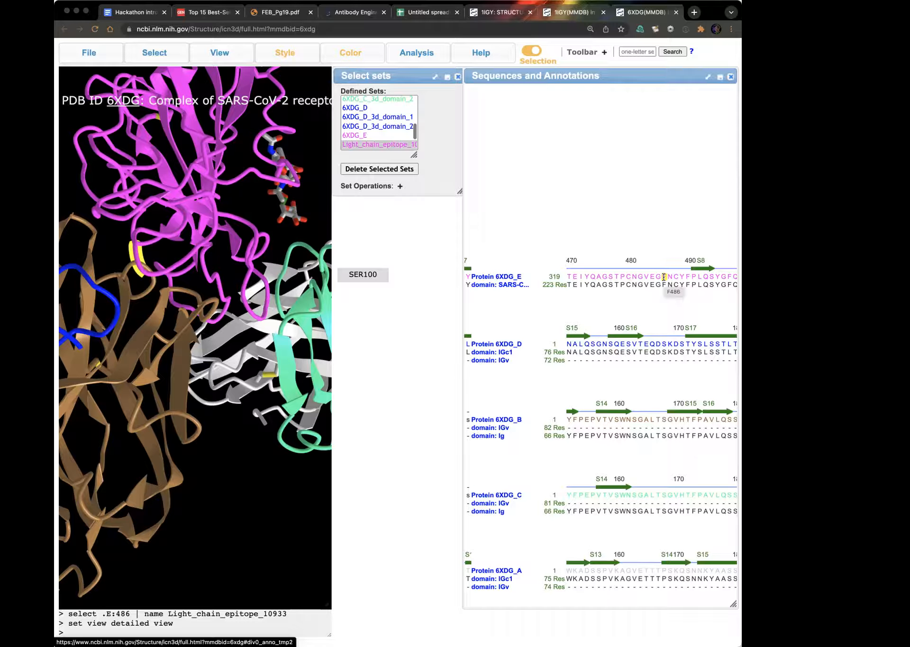
{"action": "left_click", "coordinate": [664, 277]}
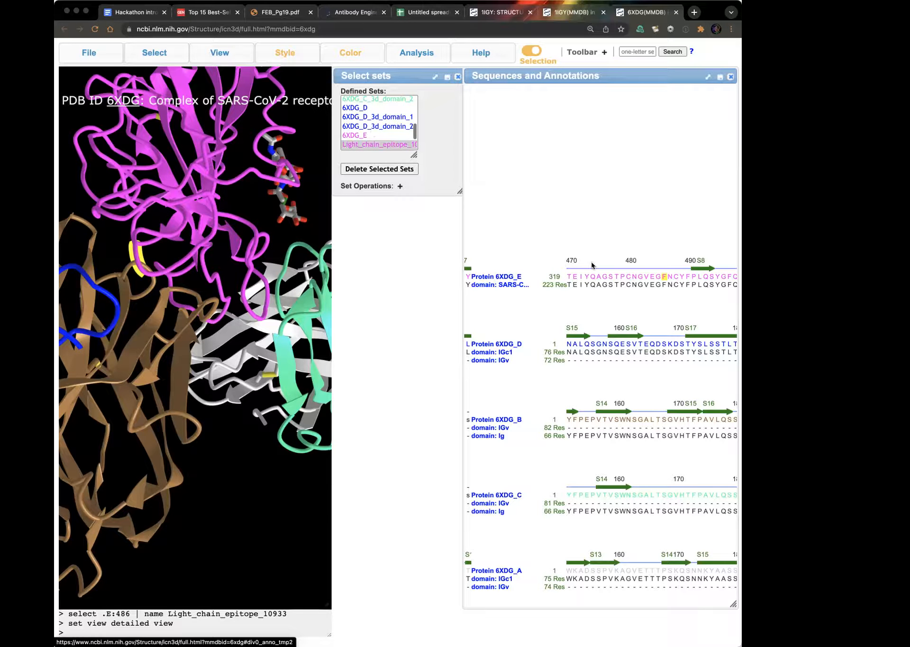
{"action": "scroll", "coordinate": [520, 450], "scroll_direction": "left", "scroll_amount": 10}
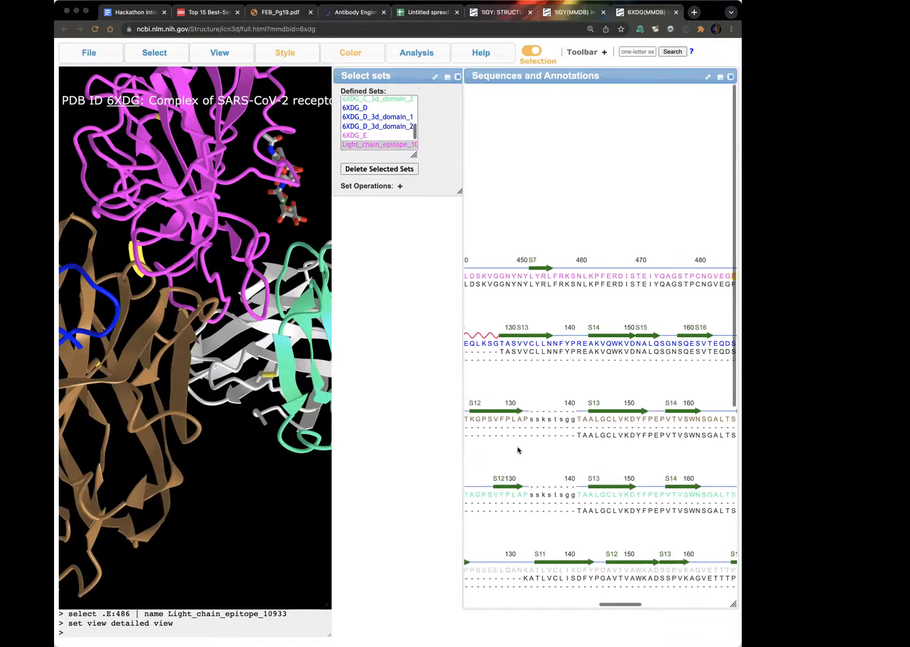
{"action": "scroll", "coordinate": [518, 450], "scroll_direction": "left", "scroll_amount": 15}
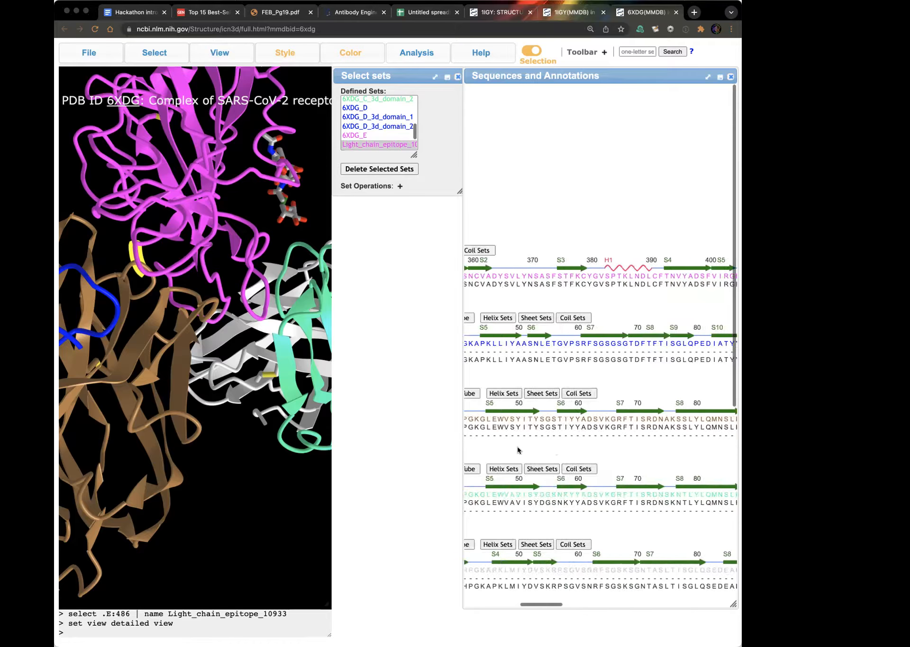
{"action": "scroll", "coordinate": [518, 451], "scroll_direction": "left", "scroll_amount": 10}
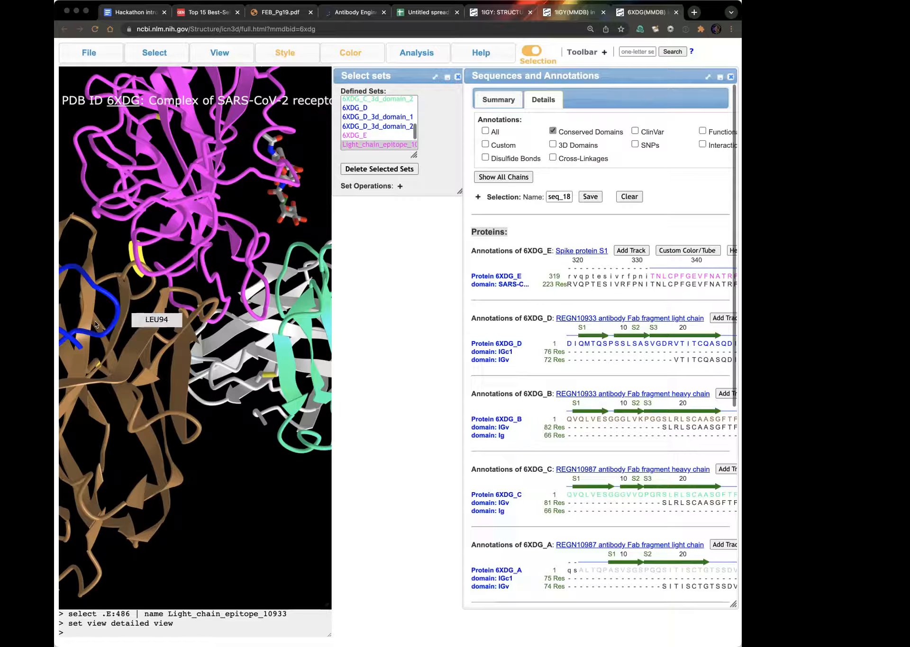
Step: Select the residues of spike chain 6XDG_E within 4 Å of the REGN10933 heavy chain, 6XDG_B, and close the distance selection dialog
{"action": "left_click", "coordinate": [97, 56]}
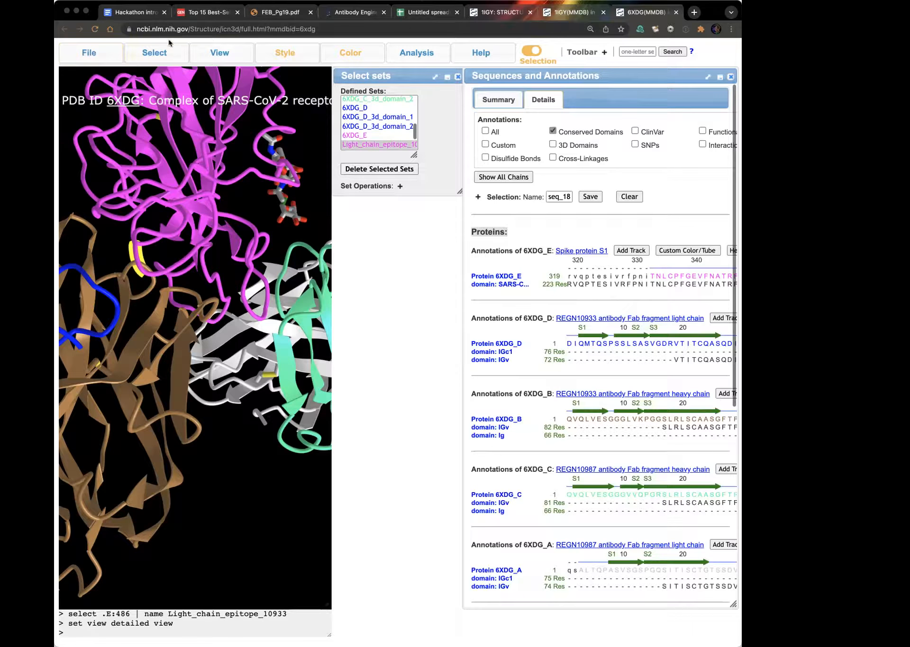
{"action": "mouse_move", "coordinate": [154, 52]}
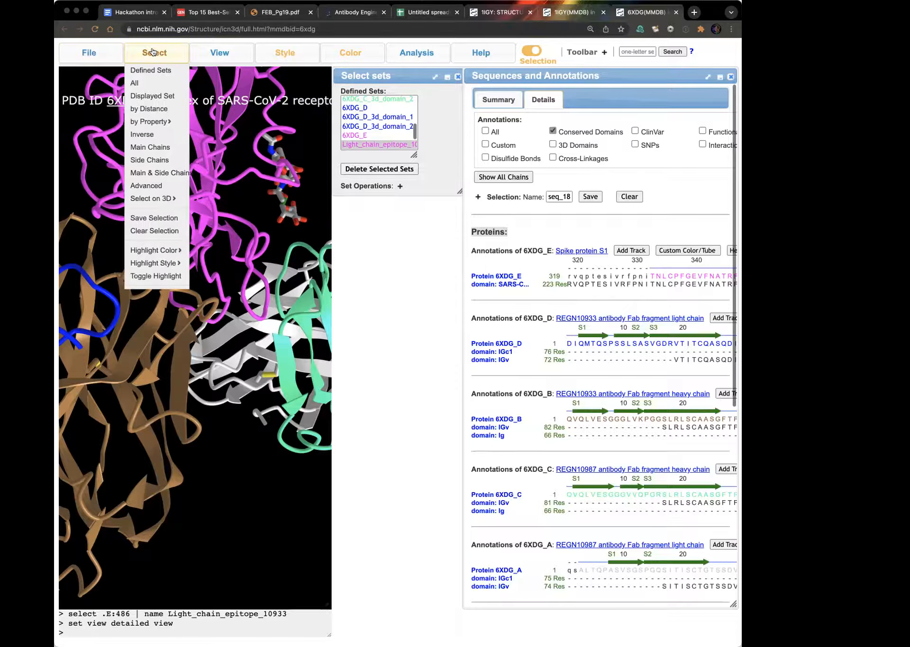
{"action": "left_click", "coordinate": [149, 109]}
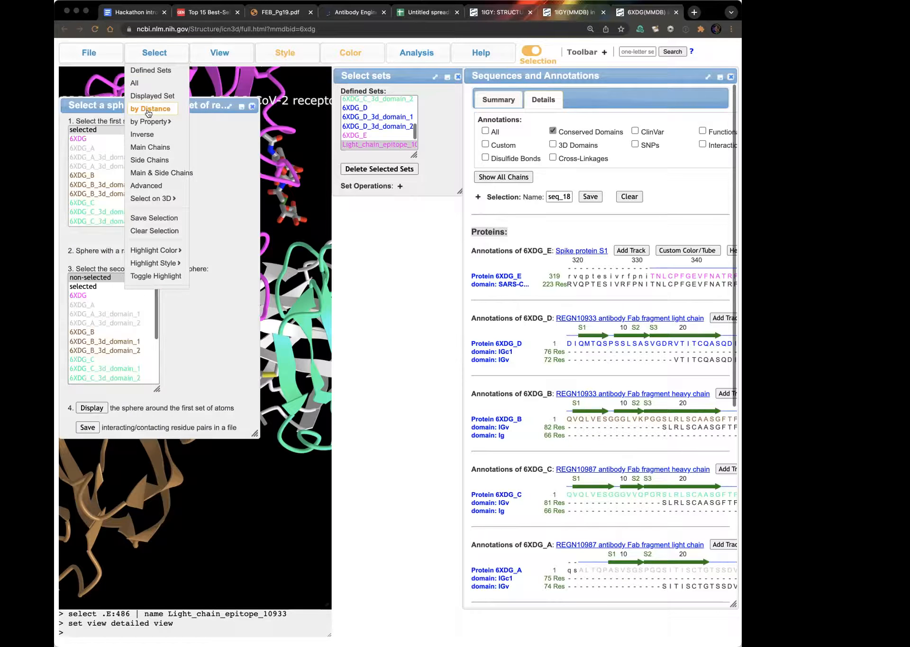
{"action": "left_click", "coordinate": [93, 175]}
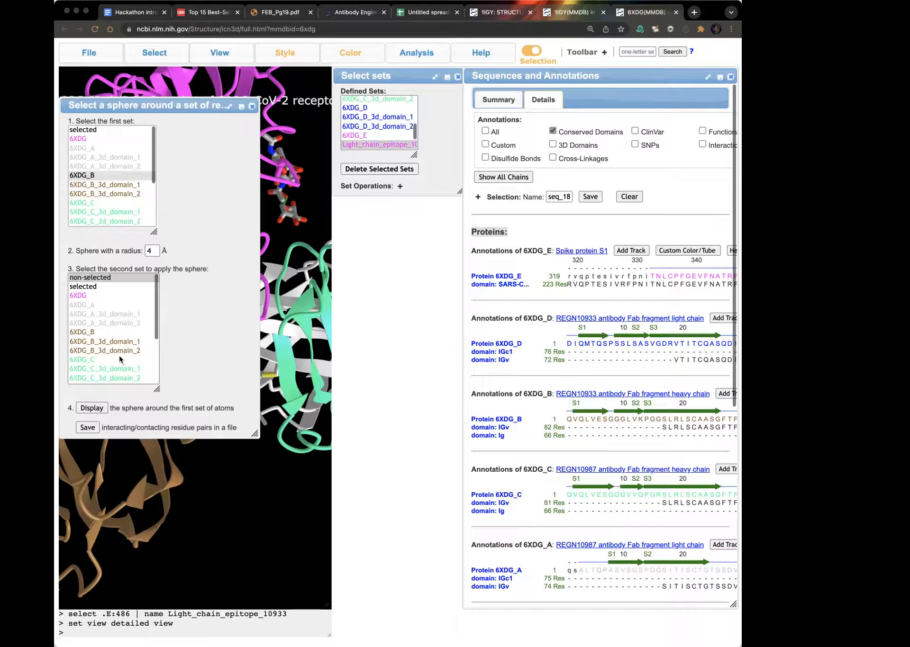
{"action": "scroll", "coordinate": [119, 356], "scroll_direction": "down", "scroll_amount": 5}
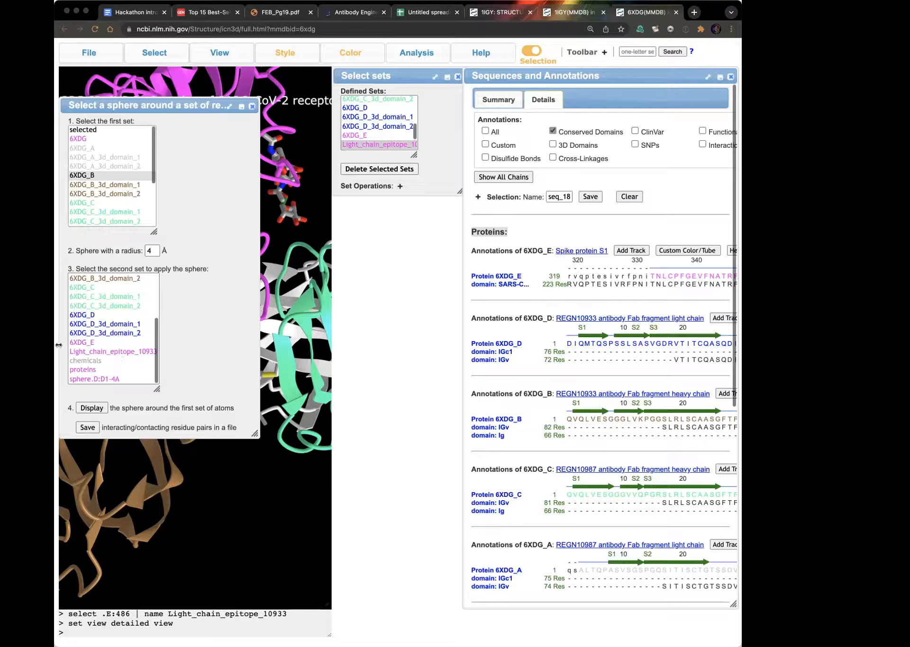
{"action": "left_click", "coordinate": [83, 344]}
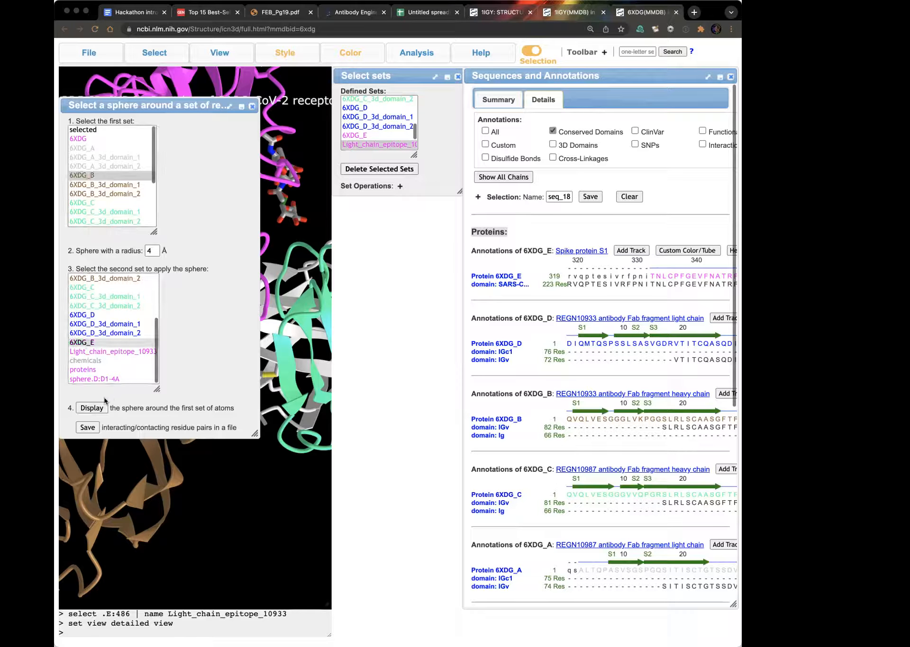
{"action": "left_click", "coordinate": [91, 409]}
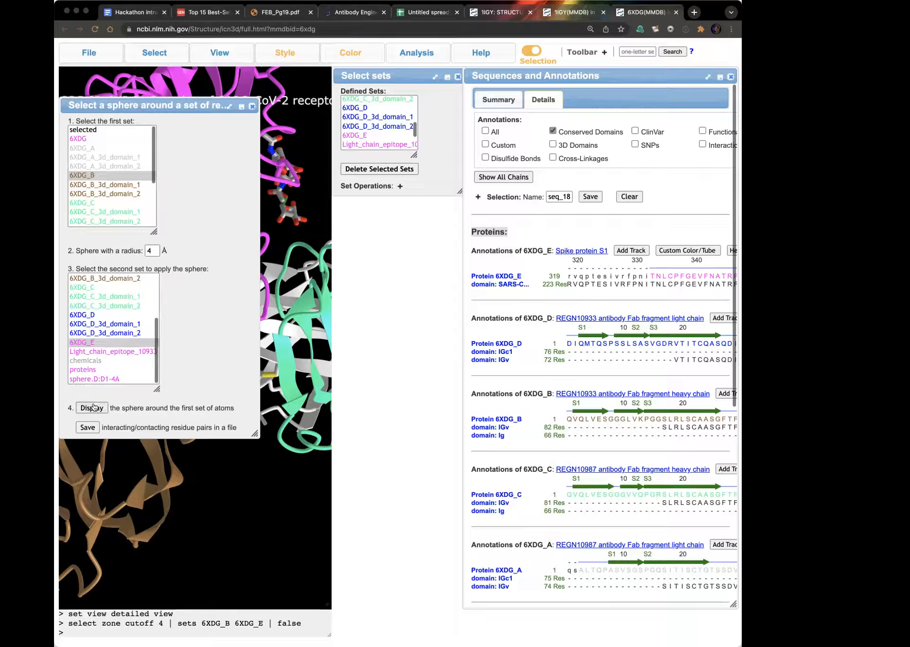
{"action": "left_click", "coordinate": [93, 408]}
{"action": "left_click_drag", "start_coordinate": [168, 105], "coordinate": [497, 226]}
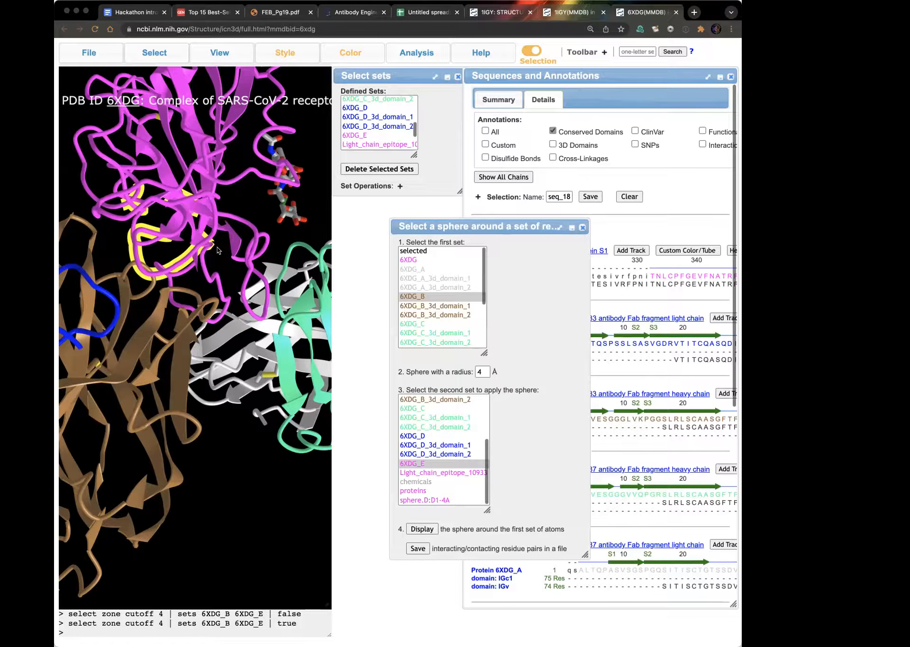
{"action": "left_click_drag", "start_coordinate": [503, 222], "coordinate": [340, 278]}
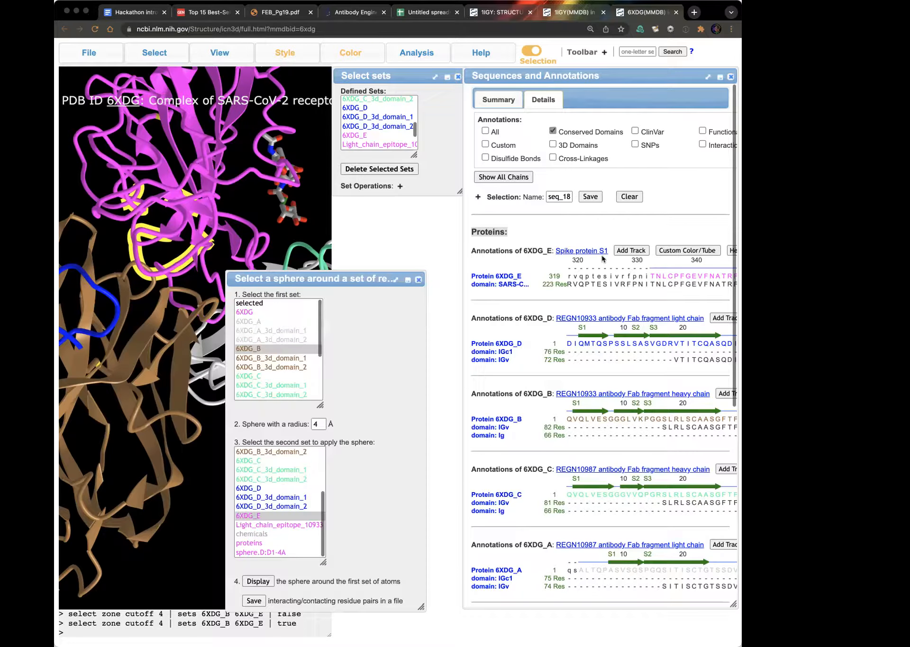
{"action": "left_click", "coordinate": [418, 281]}
Step: Save the current selection of spike residues under the name heavy chain epitope
{"action": "left_click", "coordinate": [148, 50]}
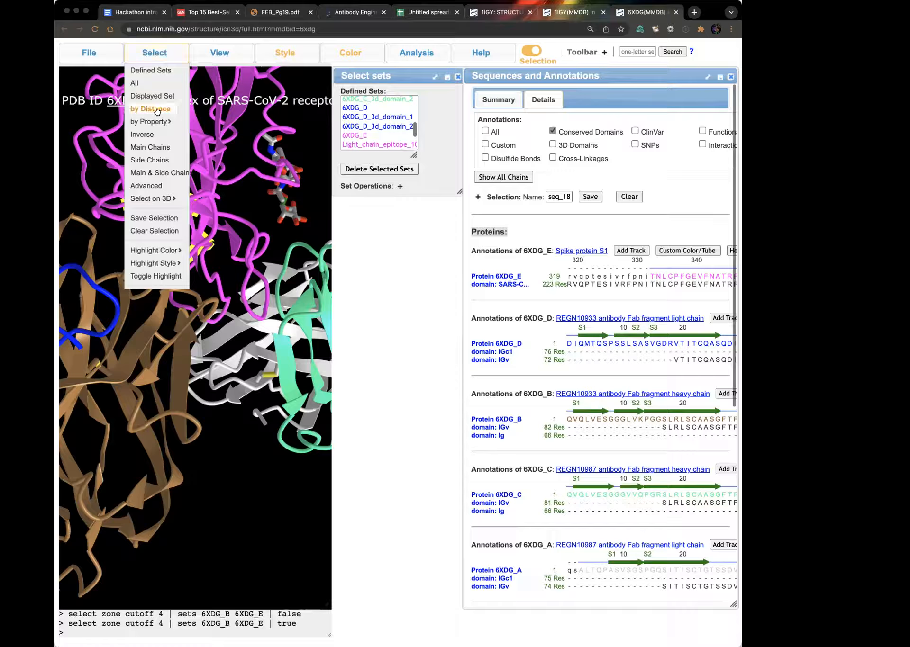
{"action": "left_click", "coordinate": [154, 218]}
{"action": "double_click", "coordinate": [98, 122]}
{"action": "type", "text": "heavy chain pe"}
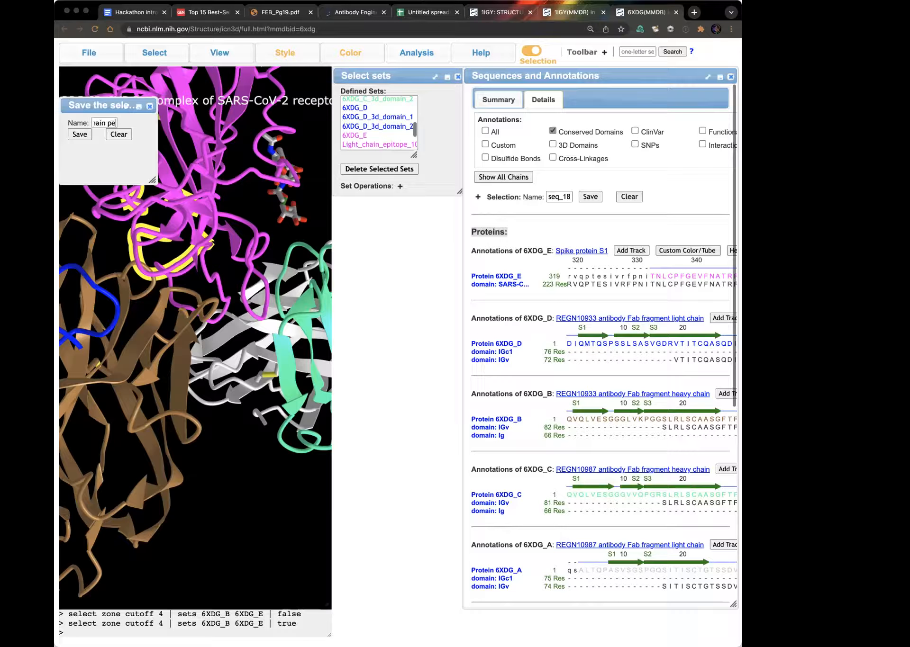
{"action": "key", "text": "BackSpace"}
{"action": "key", "text": "BackSpace"}
{"action": "type", "text": "ept"}
{"action": "key", "text": "BackSpace"}
{"action": "type", "text": "itope"}
{"action": "left_click", "coordinate": [80, 134]}
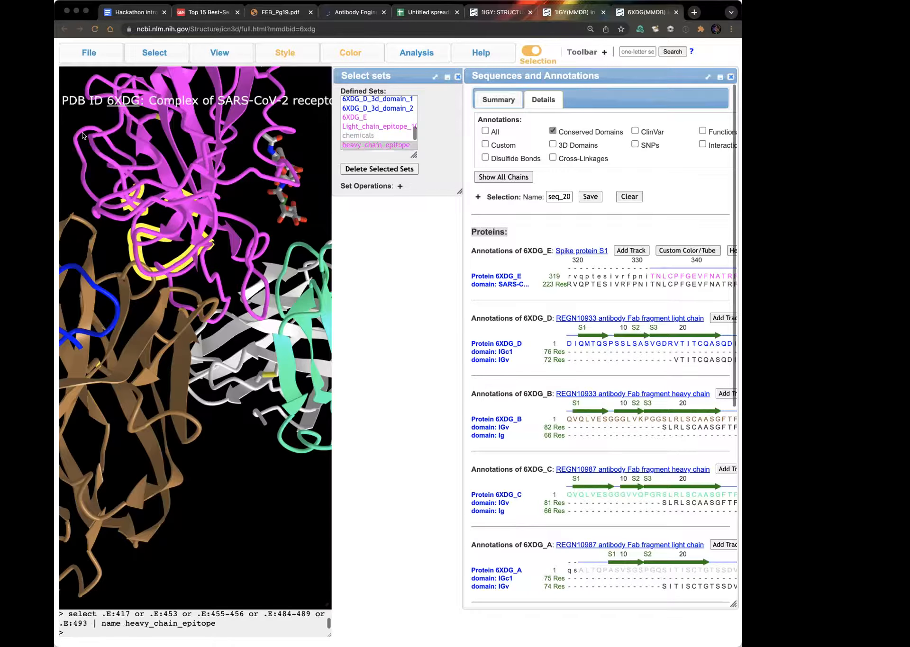
Step: Switch between the saved light chain and heavy chain epitope sets to compare their highlighted residues on the spike protein
{"action": "left_click", "coordinate": [369, 127]}
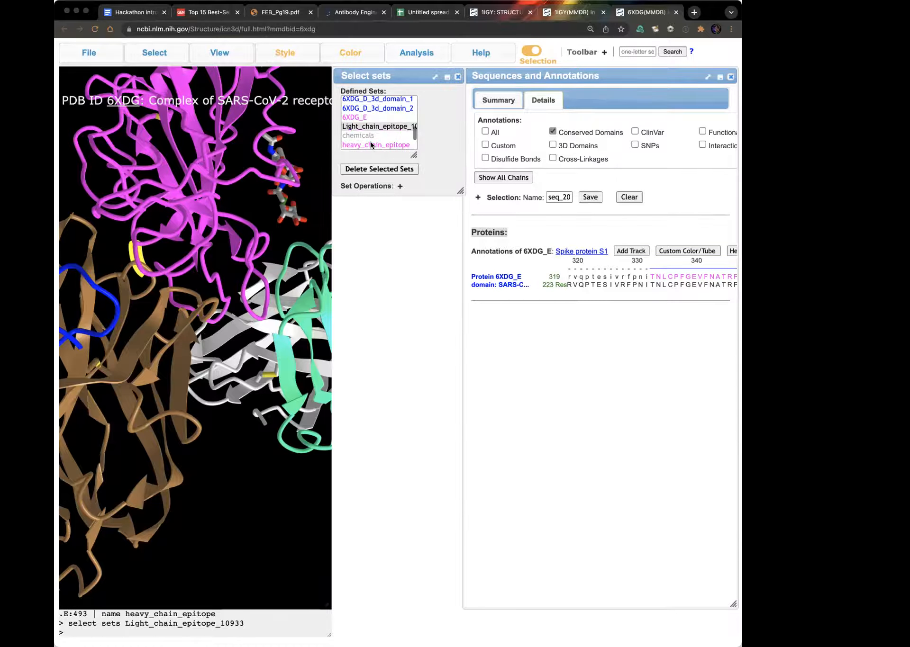
{"action": "left_click", "coordinate": [372, 145]}
{"action": "left_click", "coordinate": [368, 127]}
{"action": "scroll", "coordinate": [649, 279], "scroll_direction": "right", "scroll_amount": 10}
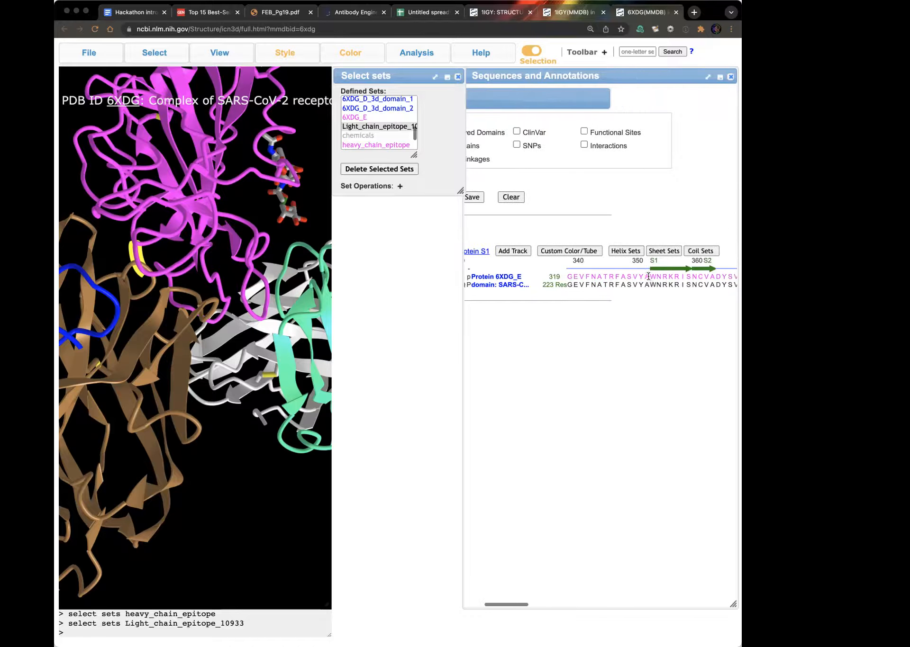
{"action": "scroll", "coordinate": [649, 280], "scroll_direction": "right", "scroll_amount": 3}
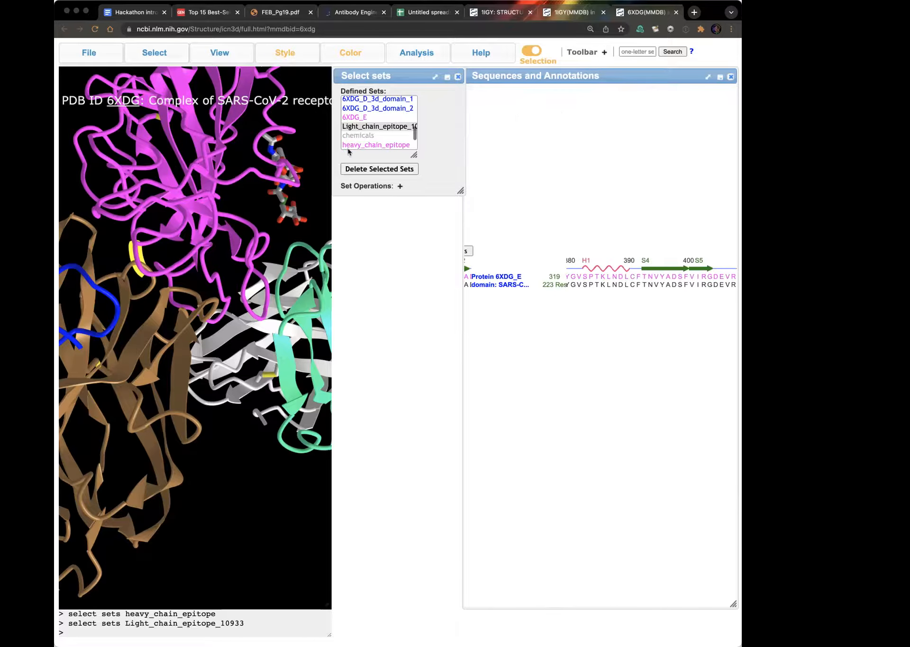
Step: Select the heavy_chain_epitope set and examine its highlighted residues along the spike sequence of 6XDG_E
{"action": "left_click", "coordinate": [361, 146]}
{"action": "scroll", "coordinate": [638, 291], "scroll_direction": "right", "scroll_amount": 5}
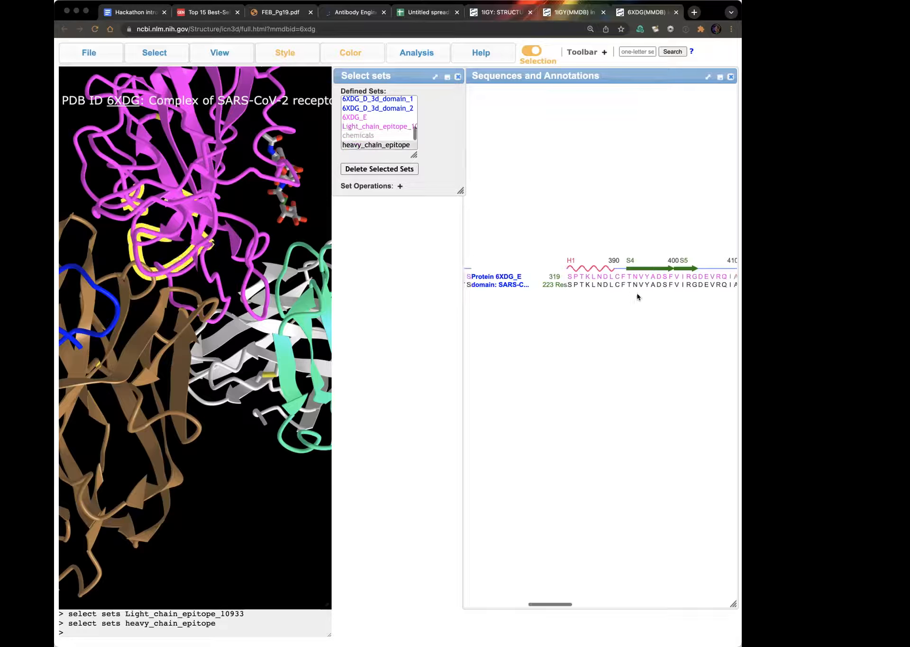
{"action": "scroll", "coordinate": [661, 276], "scroll_direction": "right", "scroll_amount": 8}
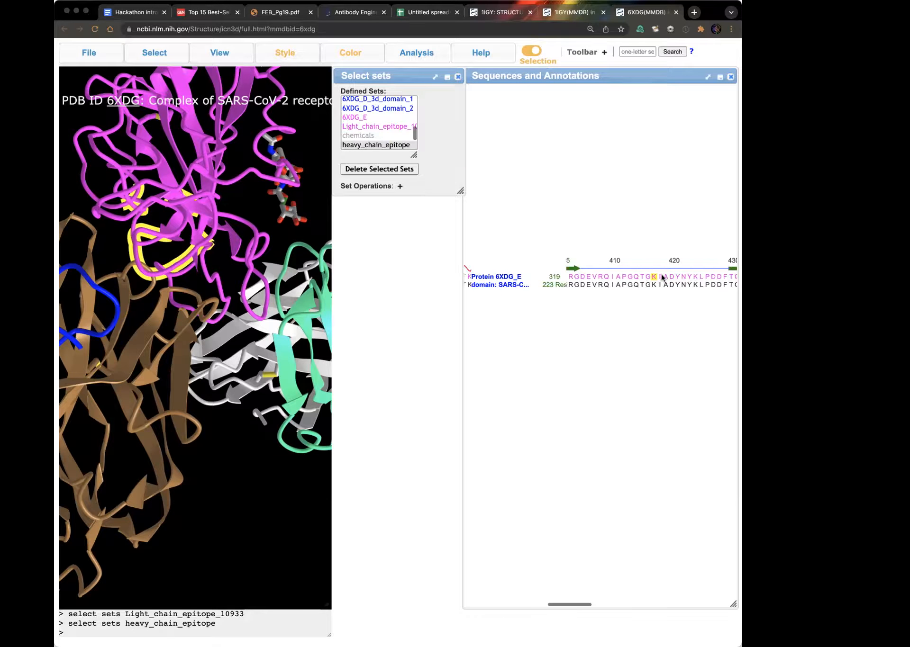
{"action": "scroll", "coordinate": [662, 275], "scroll_direction": "right", "scroll_amount": 9}
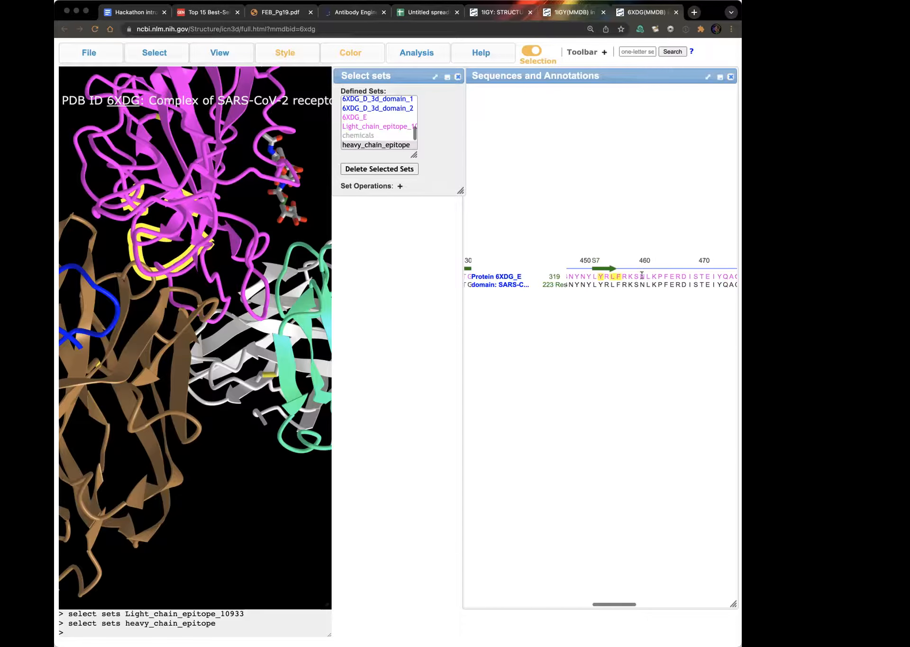
{"action": "scroll", "coordinate": [671, 284], "scroll_direction": "right", "scroll_amount": 9}
{"action": "scroll", "coordinate": [671, 284], "scroll_direction": "right", "scroll_amount": 12}
{"action": "scroll", "coordinate": [671, 284], "scroll_direction": "right", "scroll_amount": 5}
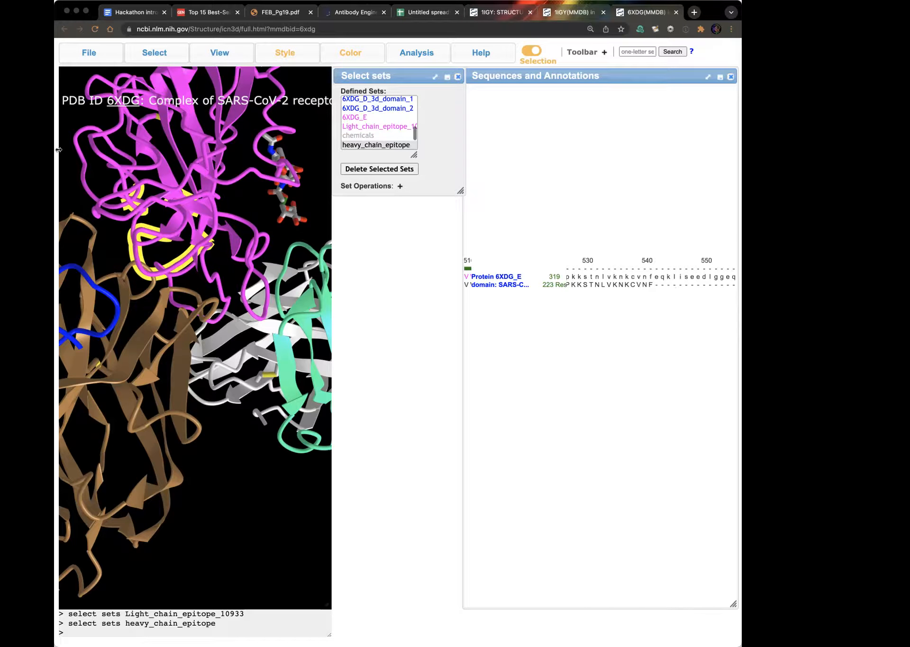
Step: Generate a share link for the current 6XDG view and select its lifelong short URL for copying
{"action": "mouse_move", "coordinate": [91, 49]}
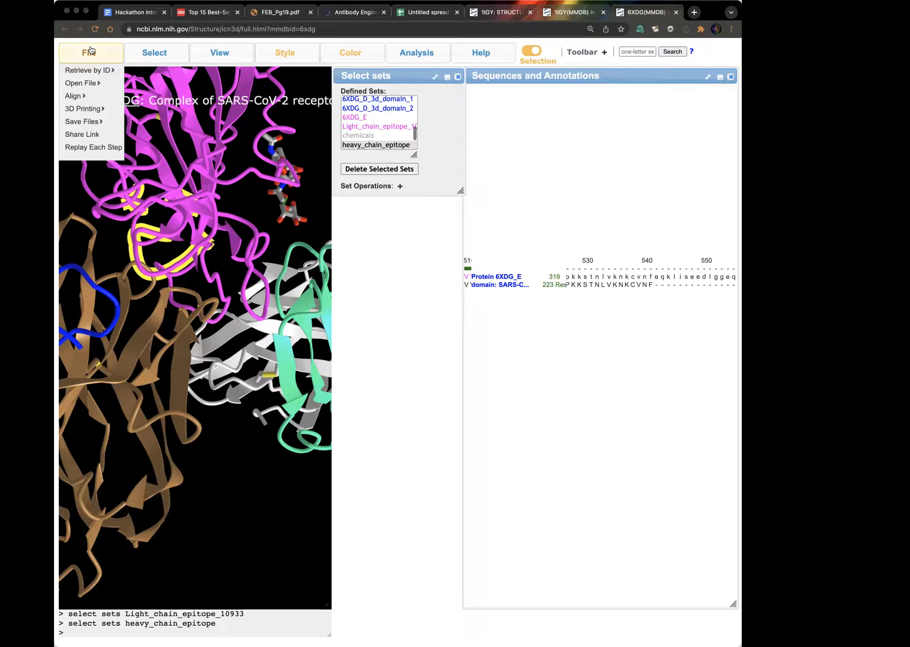
{"action": "mouse_move", "coordinate": [92, 123]}
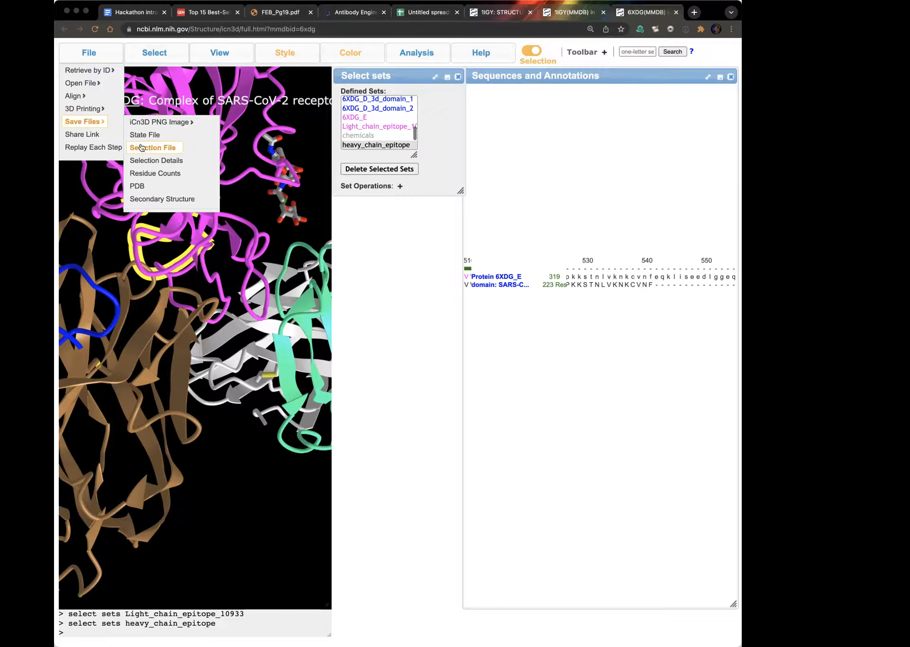
{"action": "left_click", "coordinate": [95, 136]}
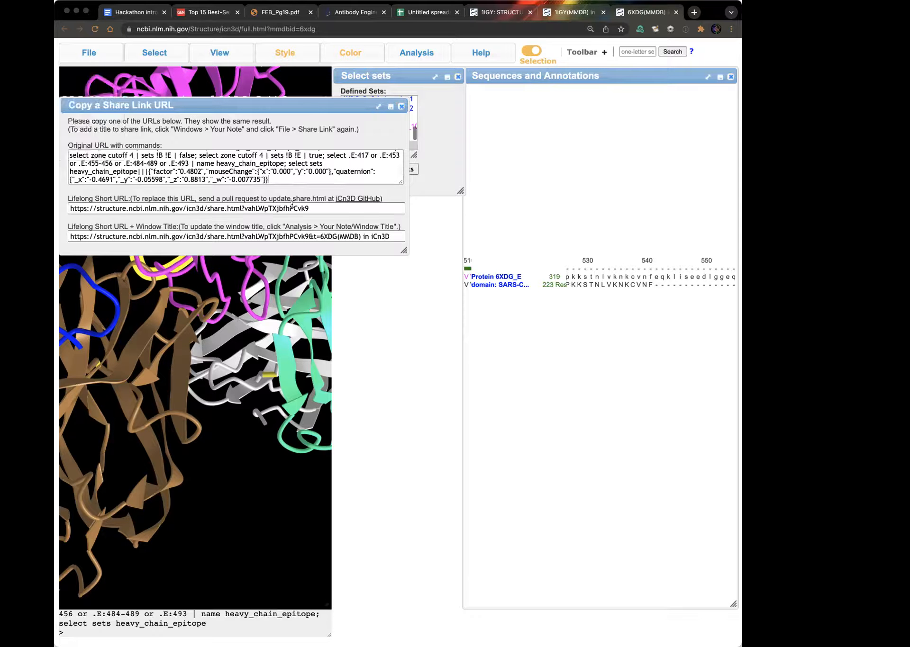
{"action": "left_click_drag", "start_coordinate": [327, 207], "coordinate": [69, 207]}
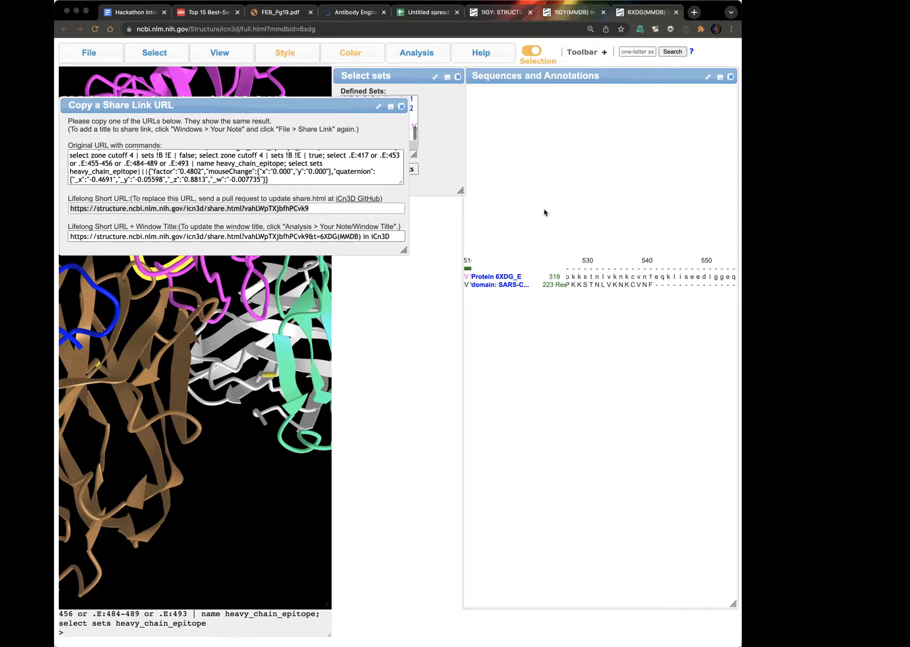
{"action": "left_click", "coordinate": [453, 340]}
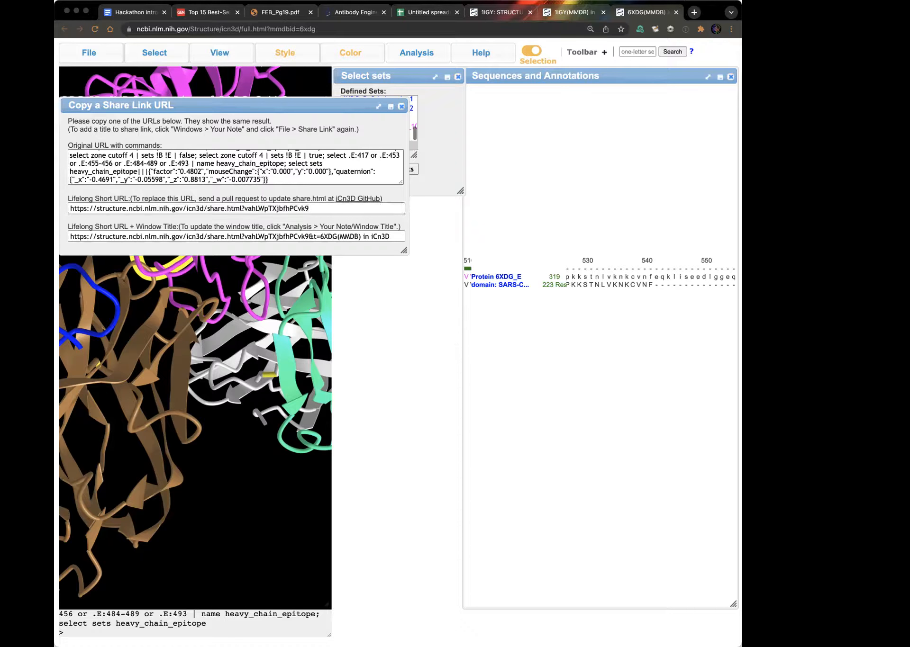